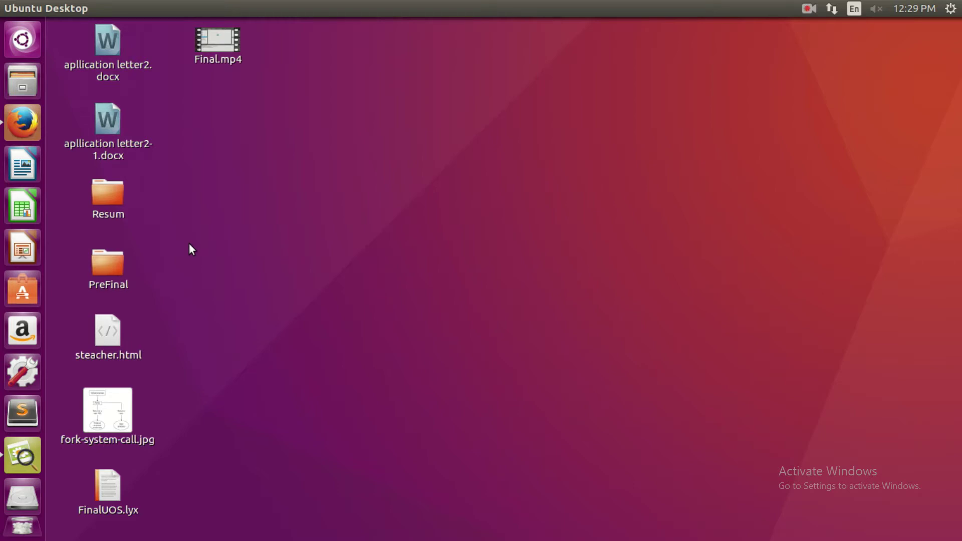
- Launch a Terminal from the Dash and start GNS3 with the gns3 command
click(15, 40)
key(Return)
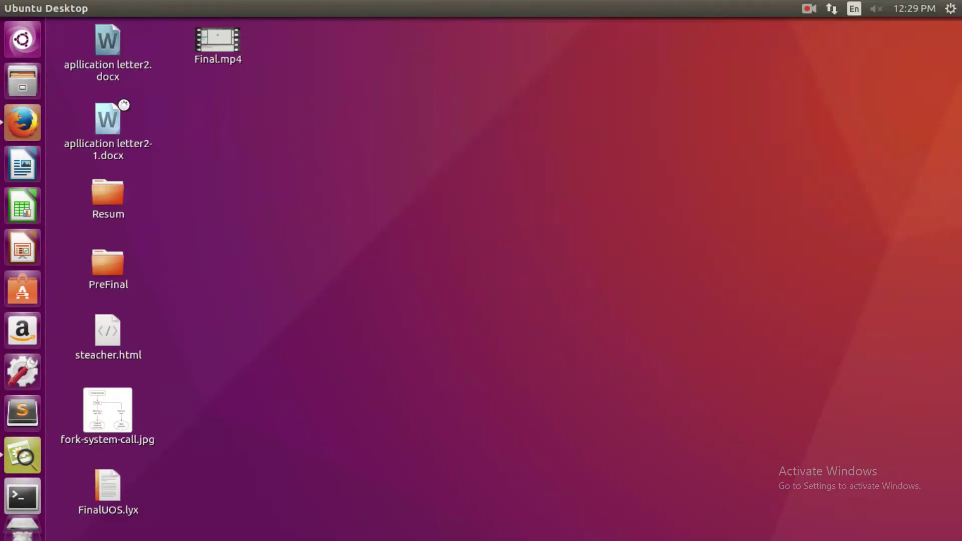
text(gn)
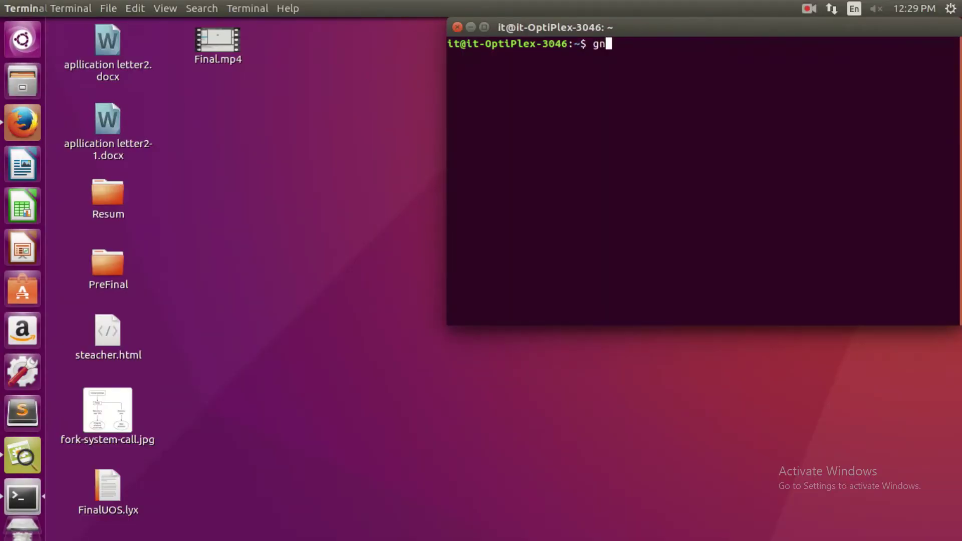
text(s3)
key(Return)
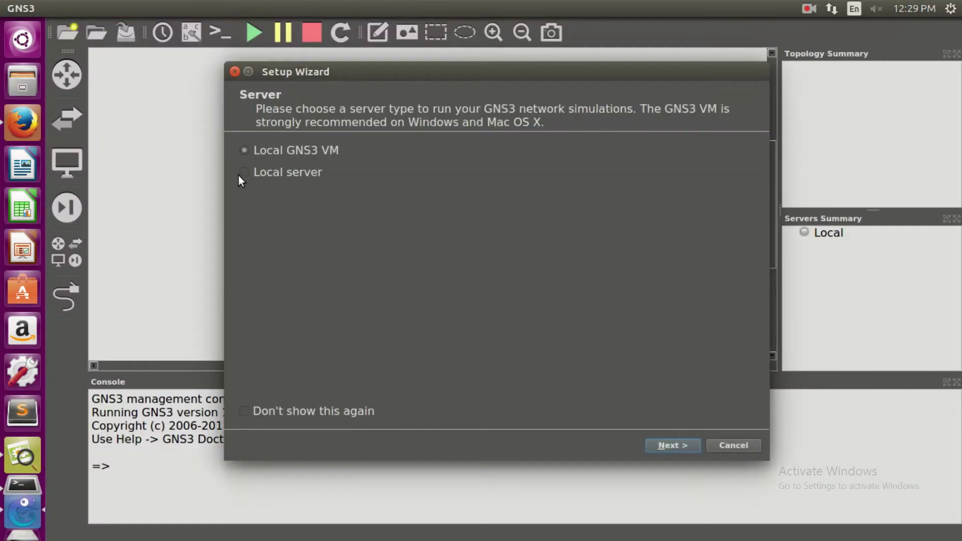
- Accept the local server and begin a c3725 router template named c372513 with 128 MiB memory
click(672, 444)
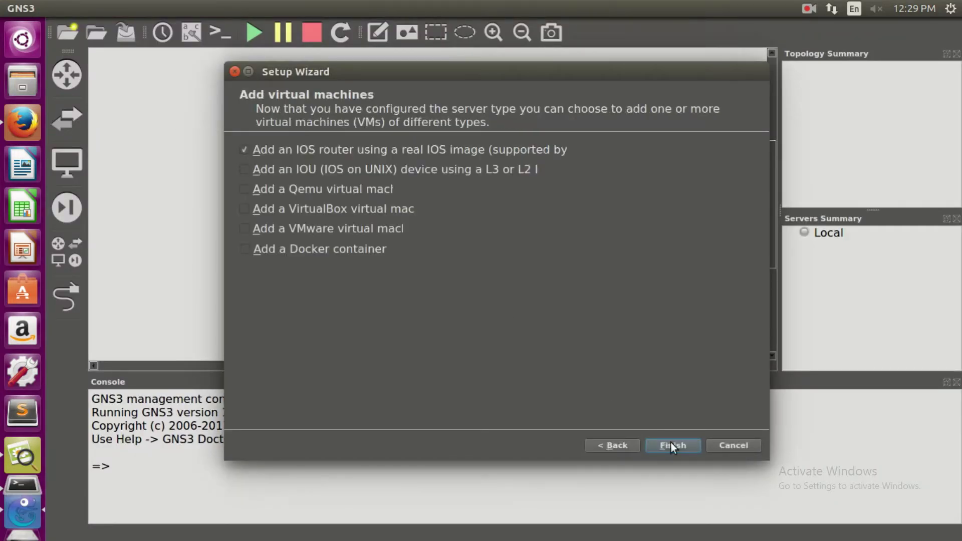
click(671, 444)
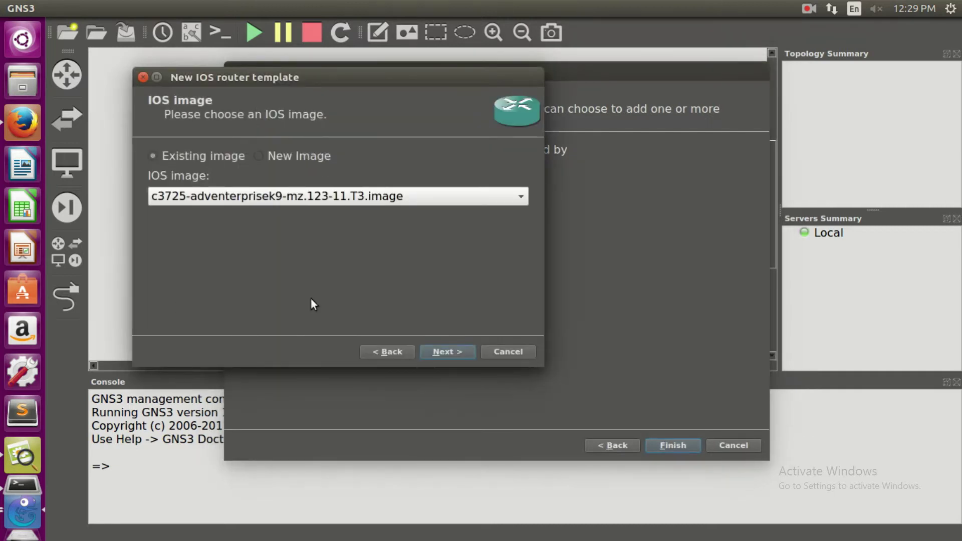
click(441, 350)
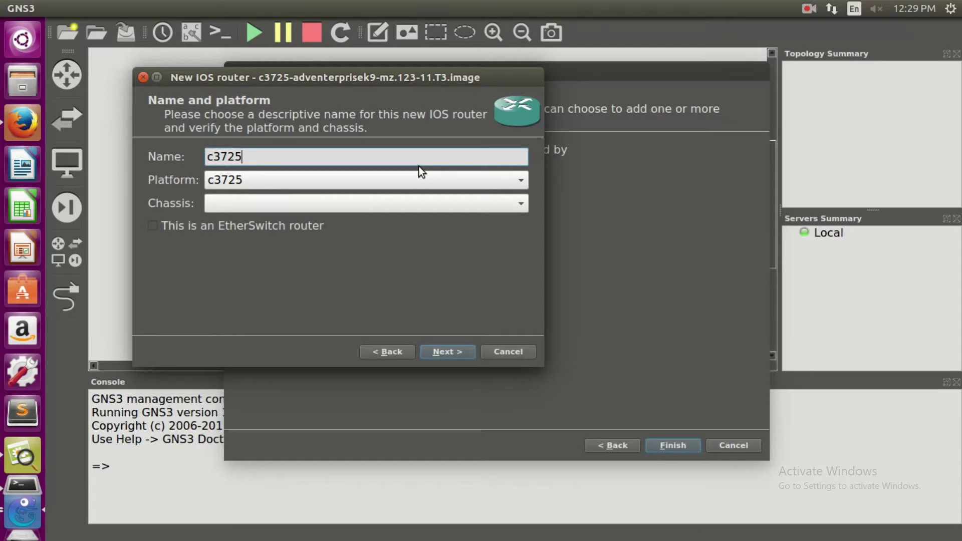
text(13)
click(463, 355)
click(469, 353)
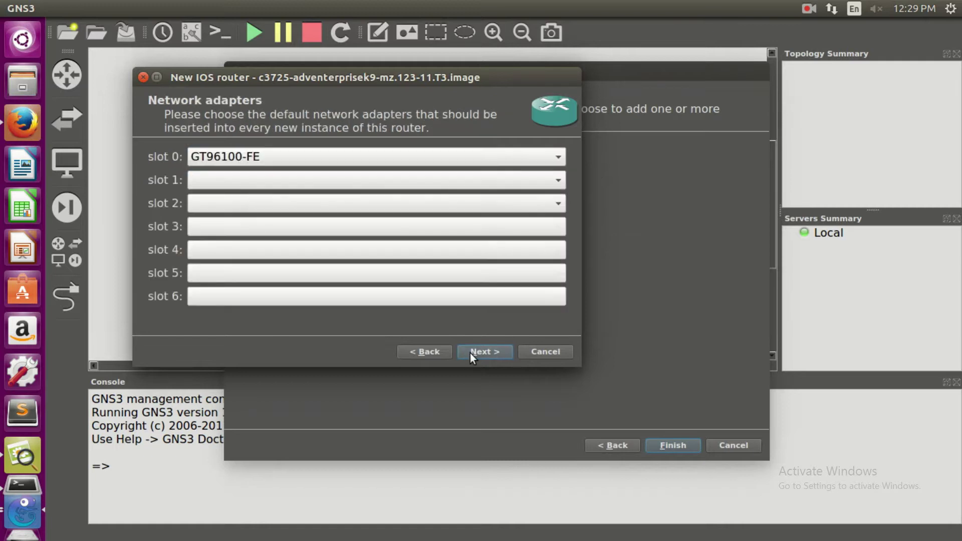
- Put NM-1FE-TX in slot 1 and NM-4T in slot 2, skip WICs, and finish the template
click(411, 184)
click(411, 203)
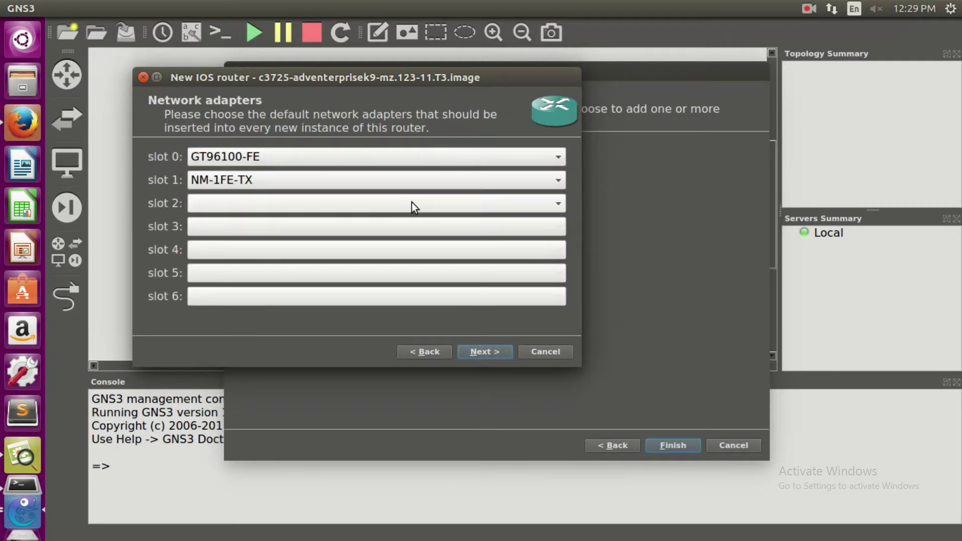
click(411, 202)
click(405, 242)
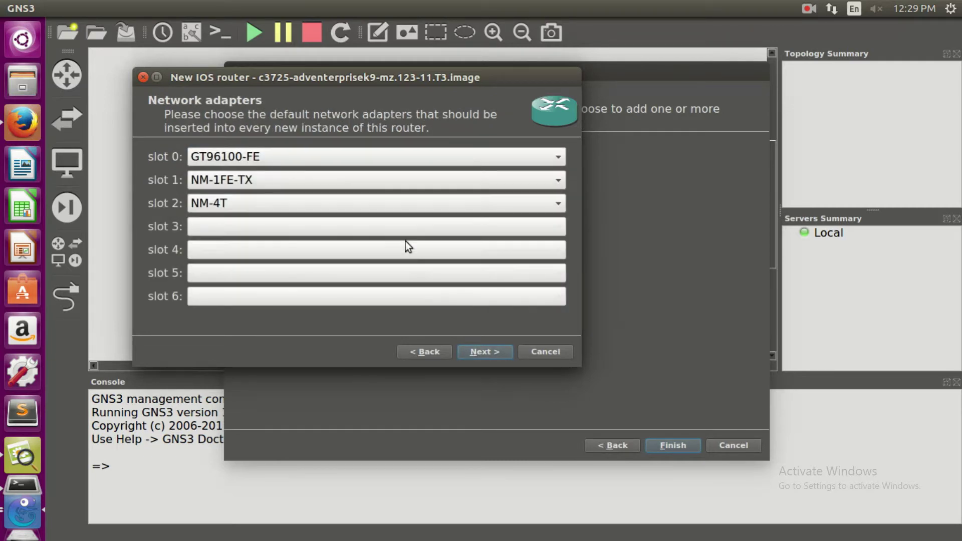
click(480, 355)
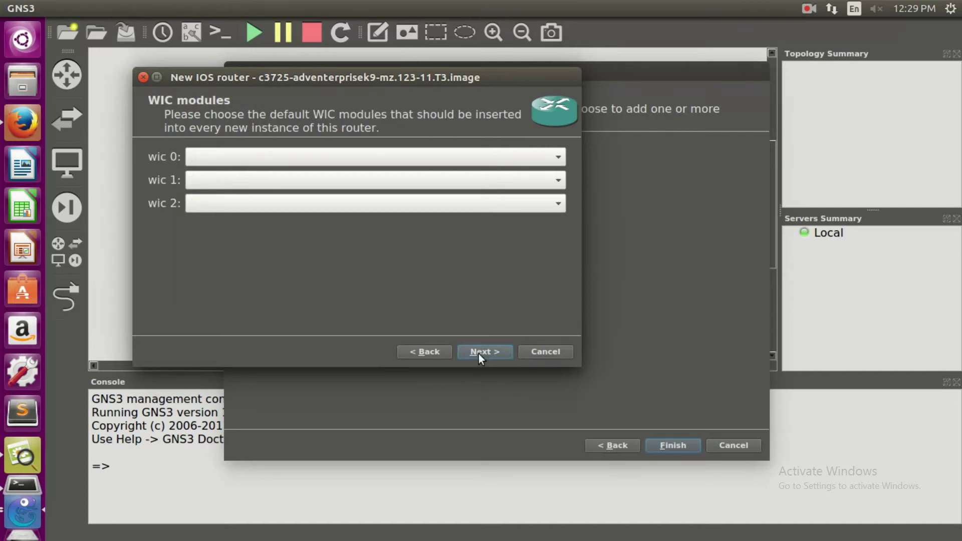
click(479, 354)
click(479, 354)
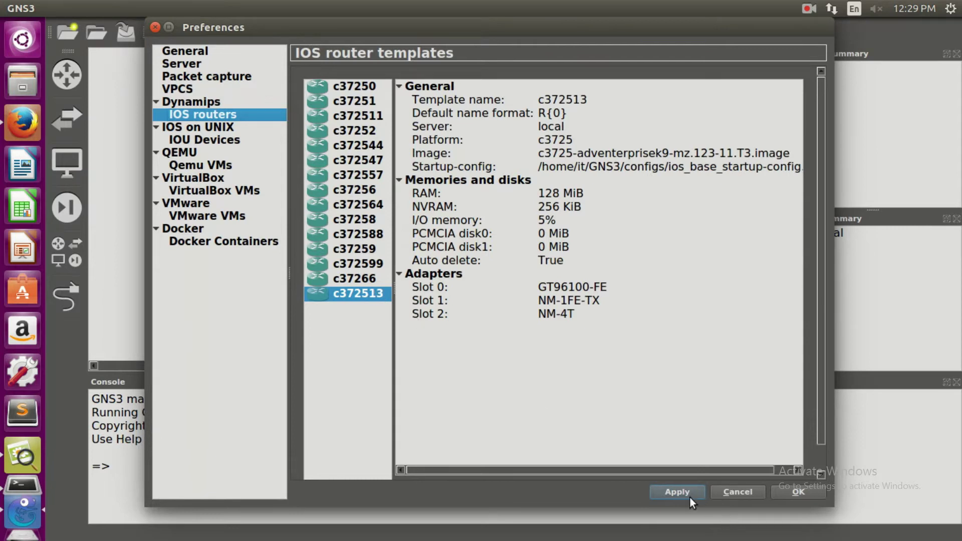
- Save the preferences, then replace 'untitled' with ABC and create the project
click(800, 492)
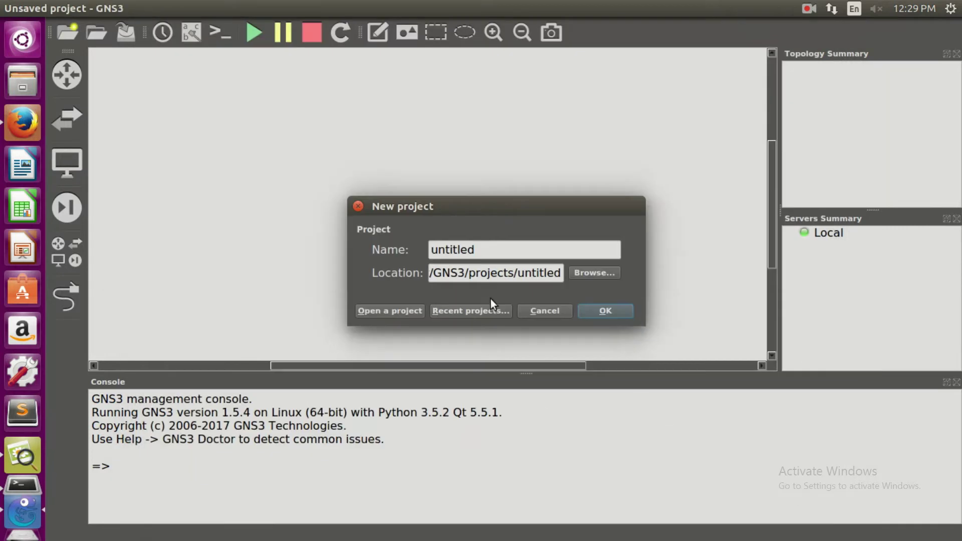
double_click(499, 252)
key(BackSpace)
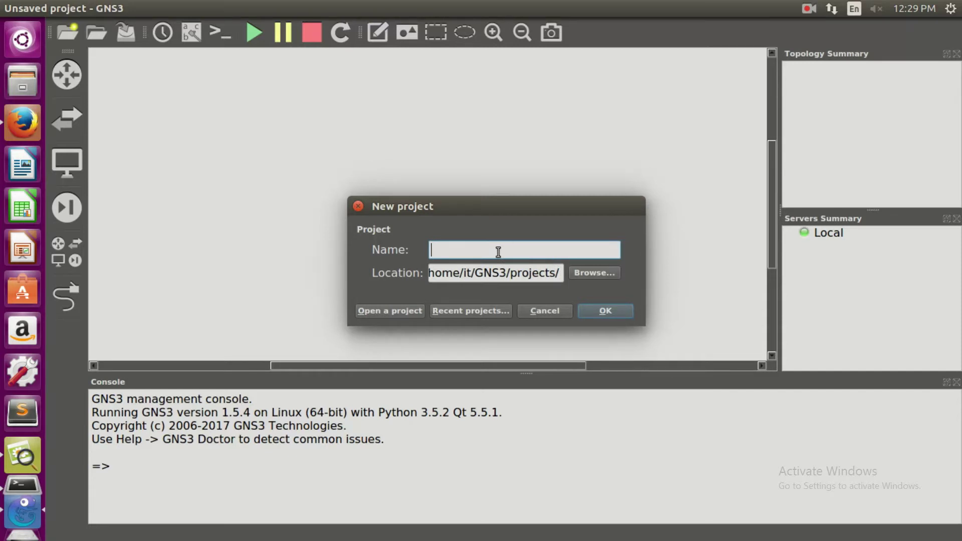
text(ABC)
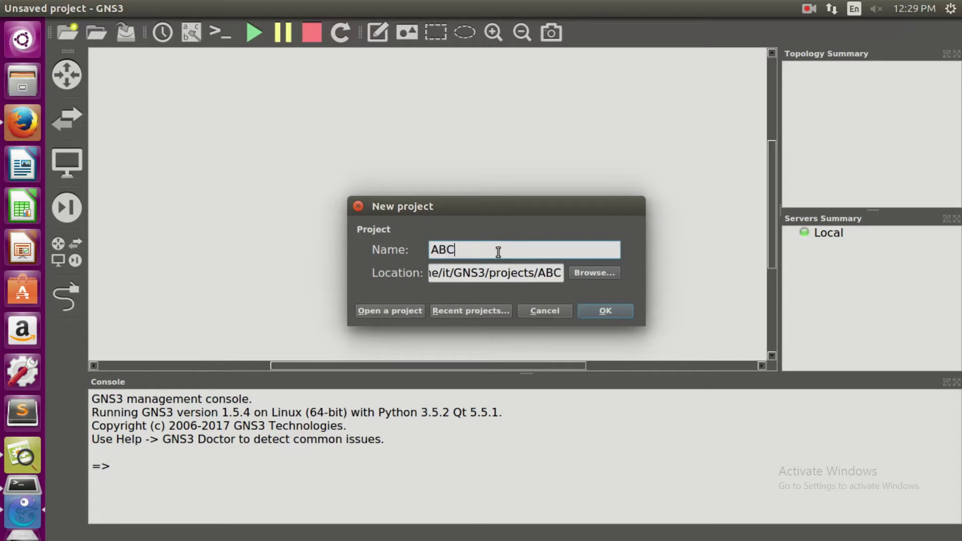
click(605, 310)
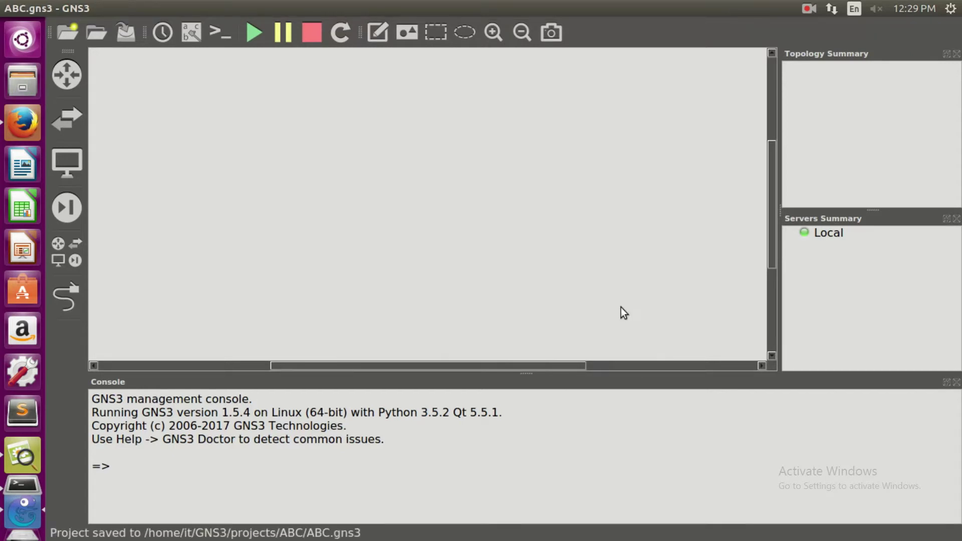
- Drag a VPCS PC1 and Ethernet switch SW1 from the full device list onto the workspace
click(78, 253)
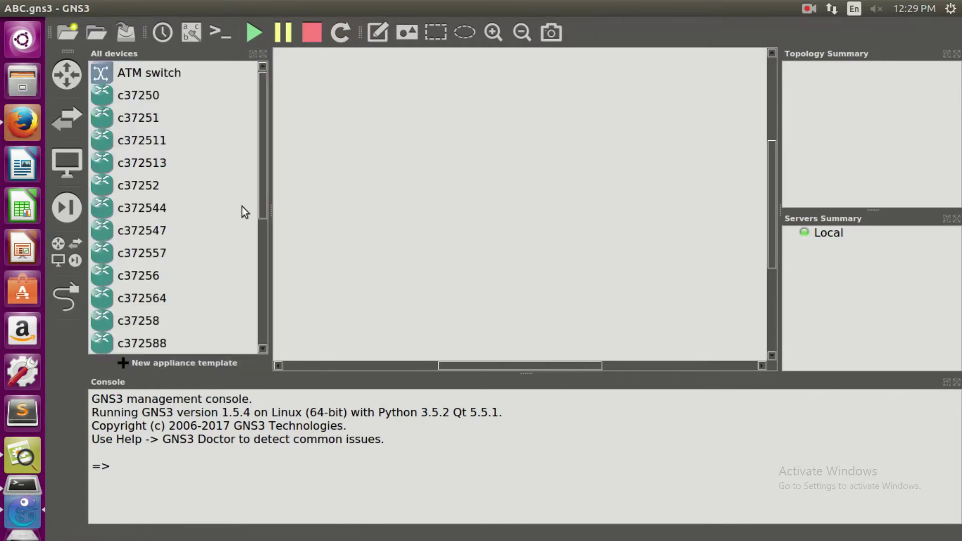
scroll(197, 225, down, 3)
drag(146, 322, 364, 275)
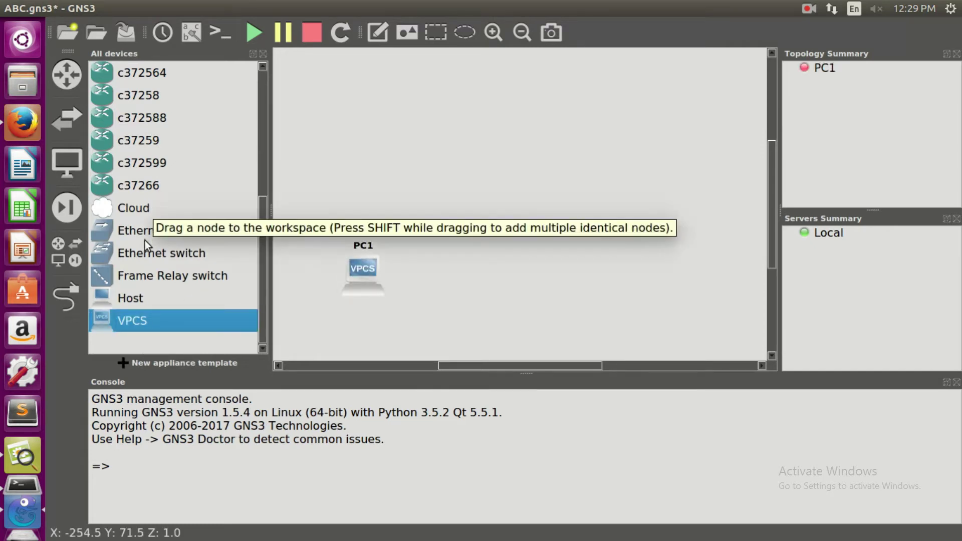
drag(154, 254, 623, 216)
- Add router R1 from c372513 and Cloud 1, close the device list, and nudge SW1 and PC1 lower
scroll(151, 221, up, 3)
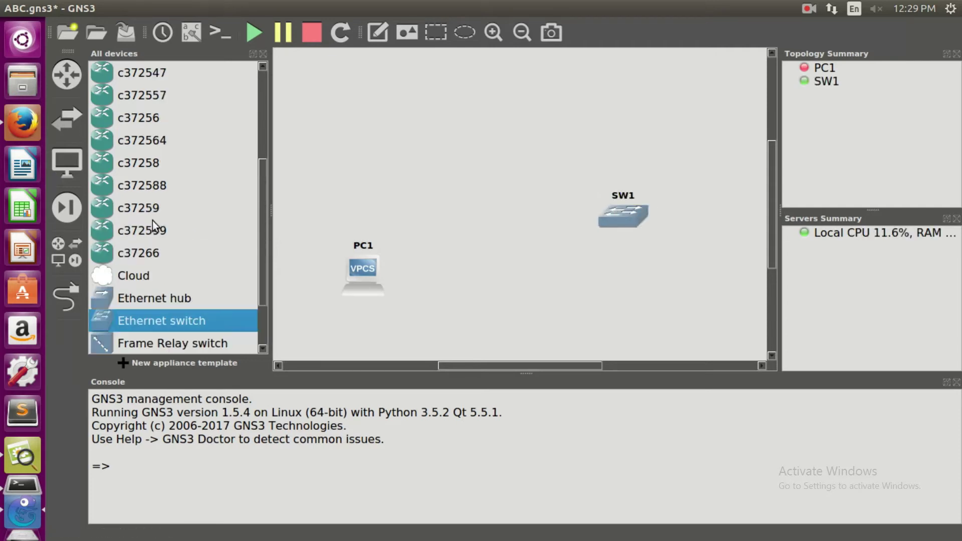
drag(151, 144, 630, 148)
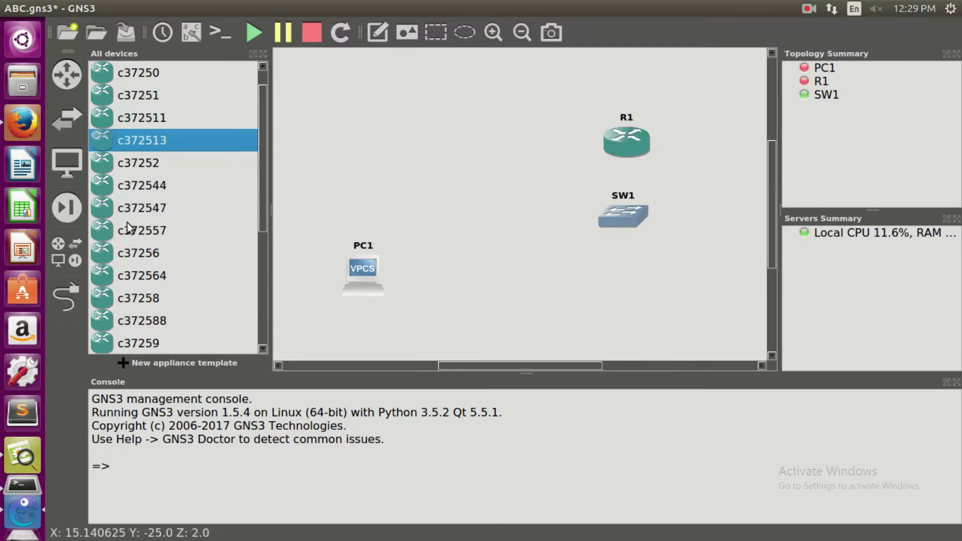
scroll(126, 232, down, 3)
drag(126, 211, 387, 91)
click(264, 53)
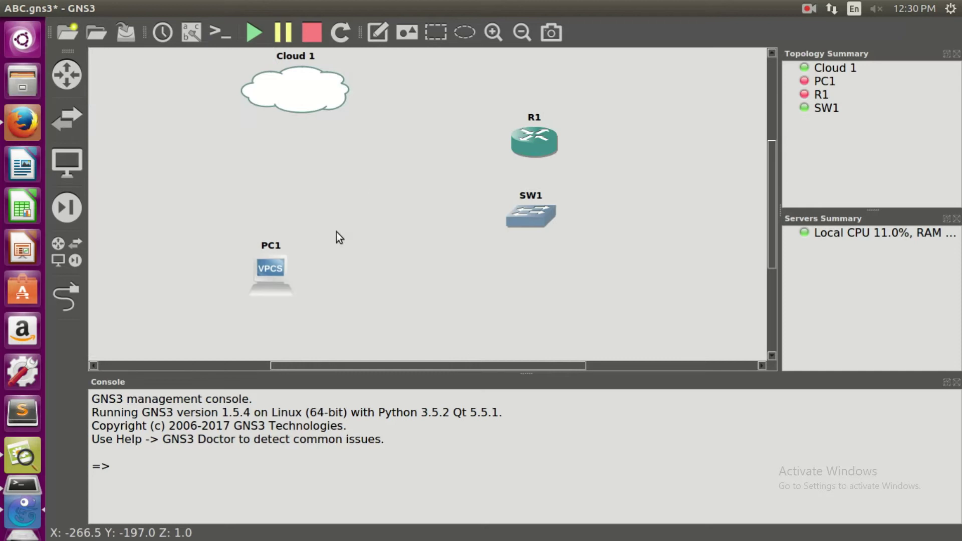
drag(533, 215, 533, 229)
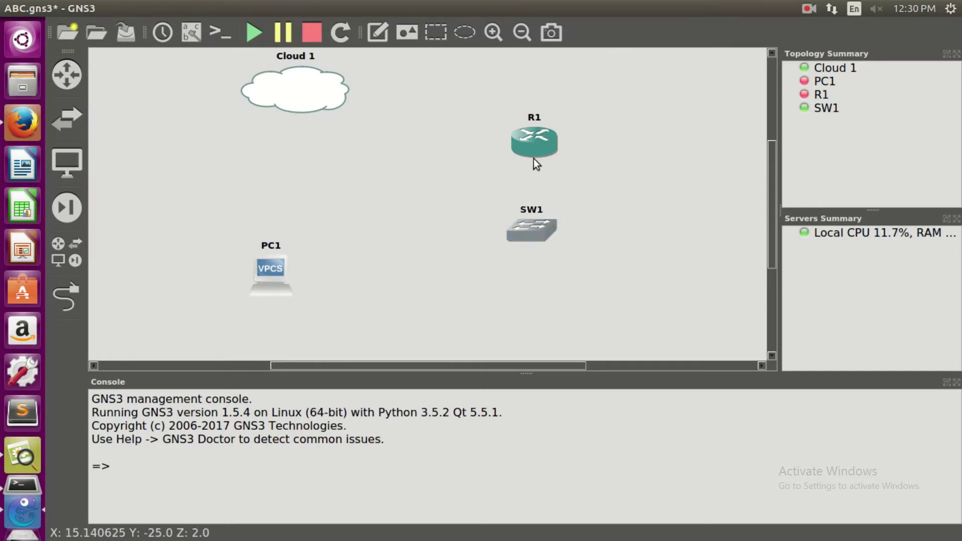
drag(266, 279, 265, 285)
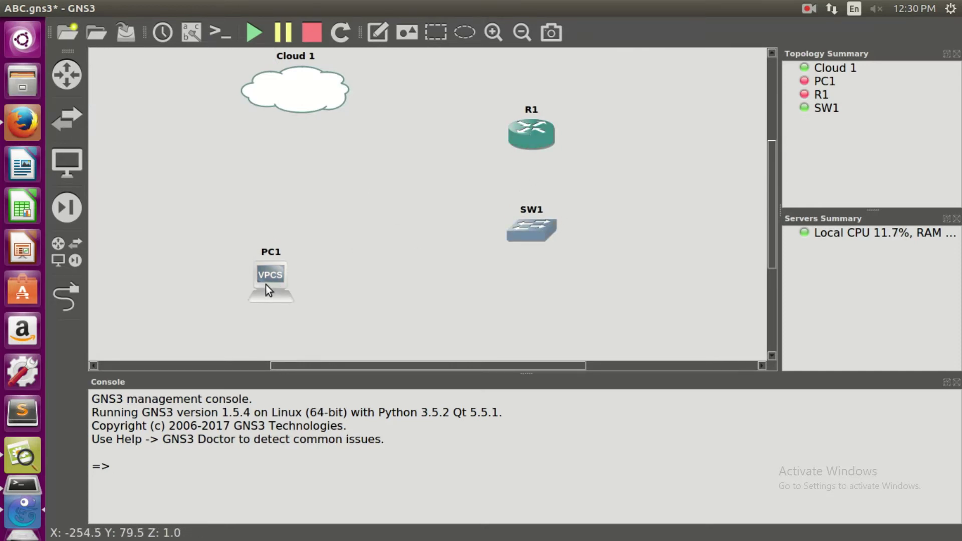
- Link PC1's Ethernet0 to SW1 port 1
click(66, 297)
click(281, 279)
click(314, 283)
click(547, 233)
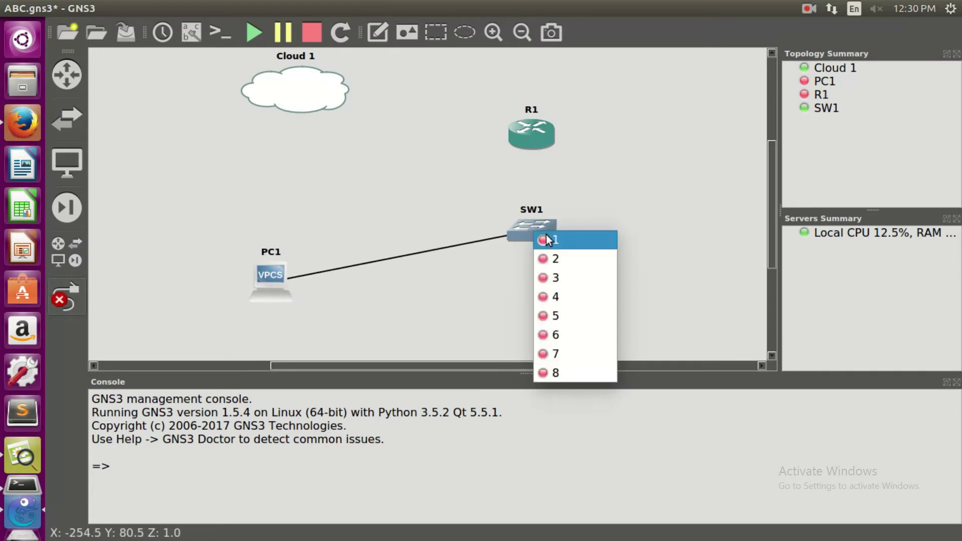
click(551, 239)
- Draw a second link from SW1 to router R1
click(546, 235)
click(547, 238)
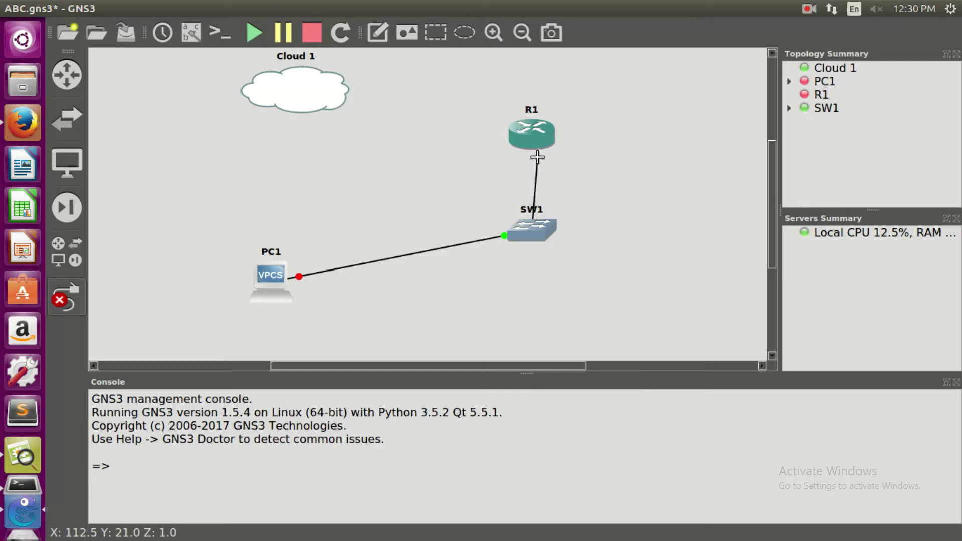
click(526, 134)
click(551, 141)
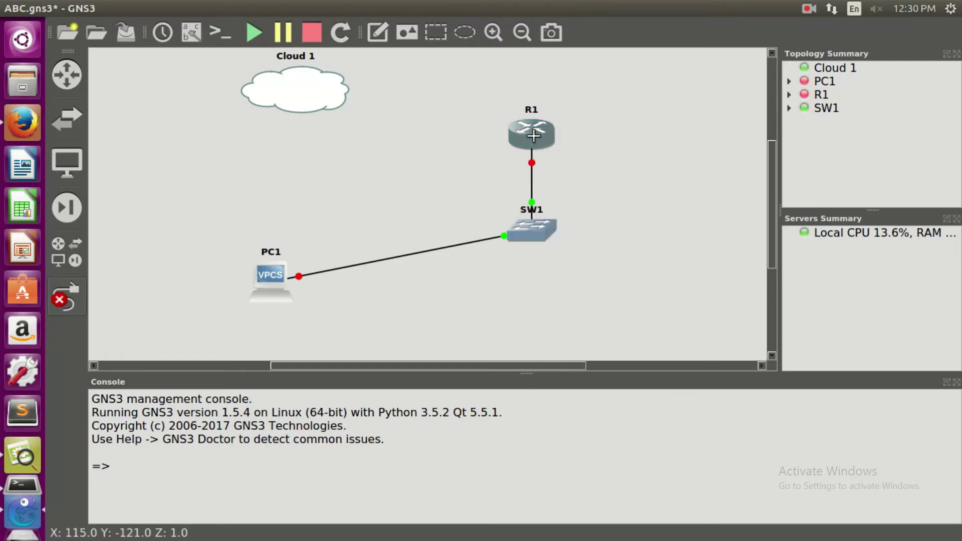
click(533, 129)
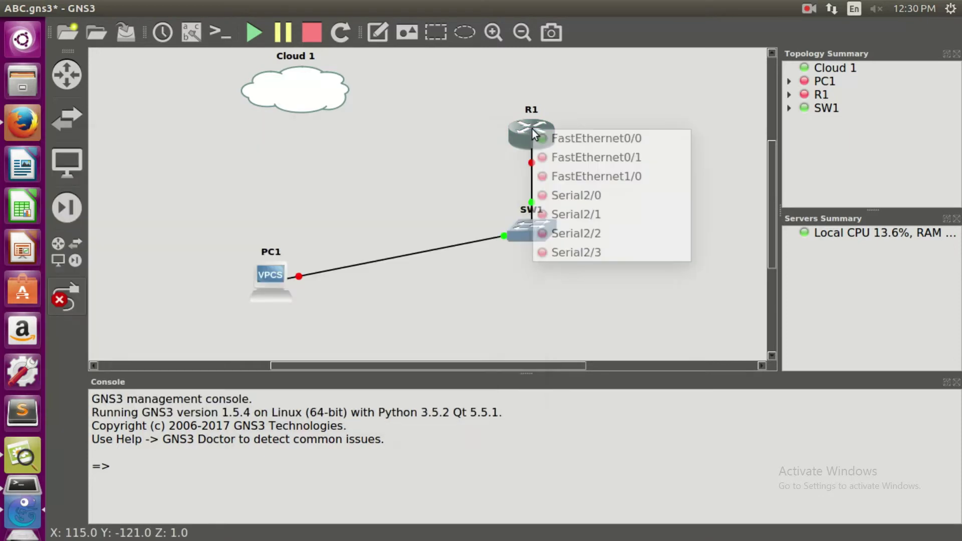
click(571, 98)
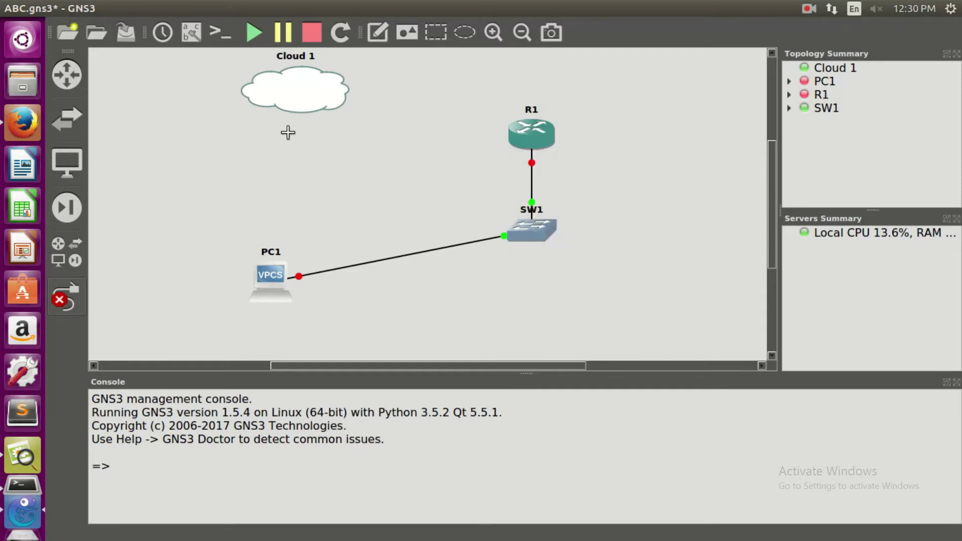
- Add enp0s20f0u2 as a Generic Ethernet NIO on Cloud 1 and apply it
right_click(307, 107)
click(331, 110)
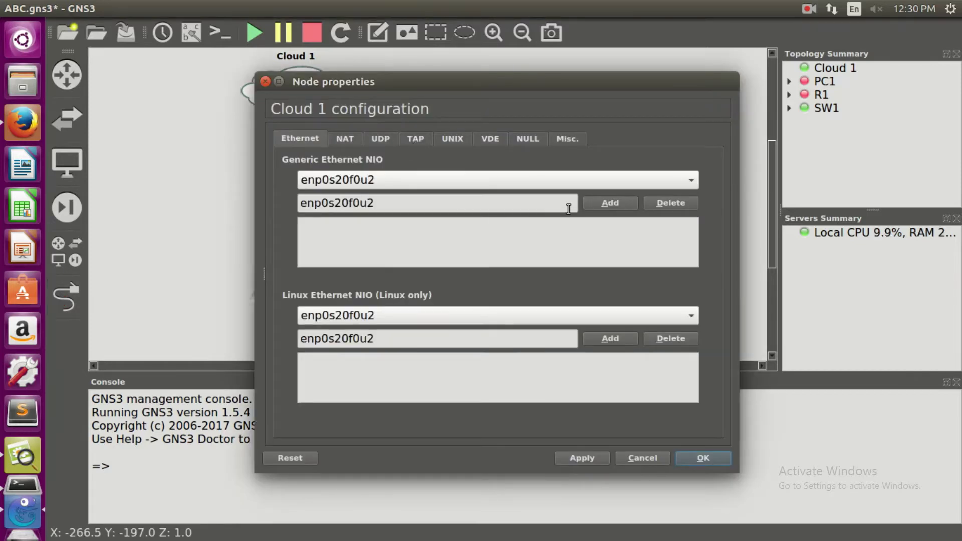
click(610, 203)
click(448, 226)
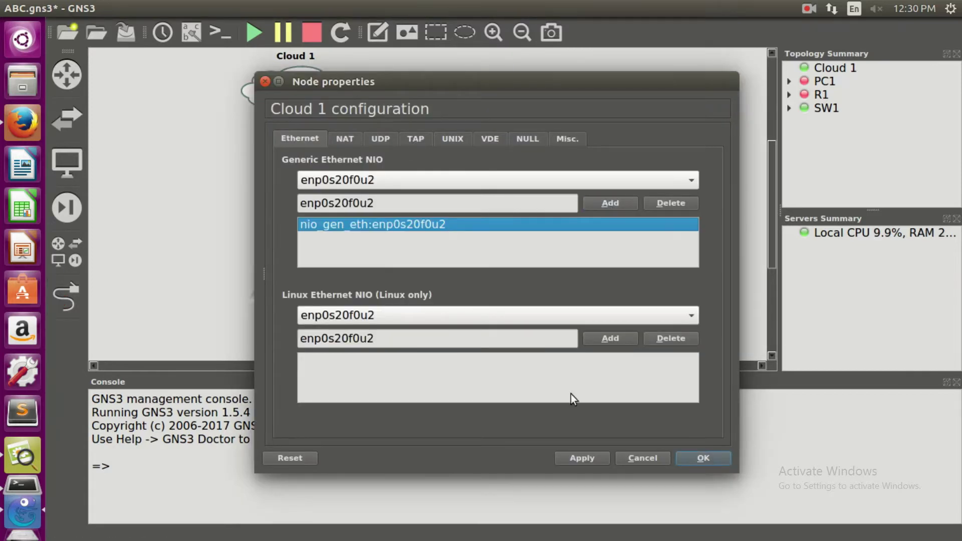
click(583, 458)
- Link R1's FastEthernet0/1 to Cloud 1's nio_gen_eth:enp0s20f0u2, then start all devices
click(692, 458)
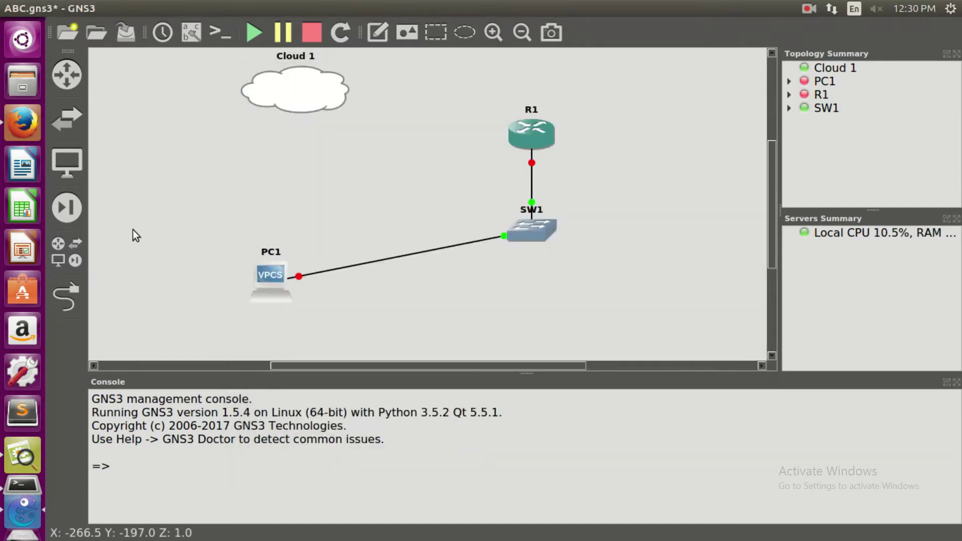
click(67, 297)
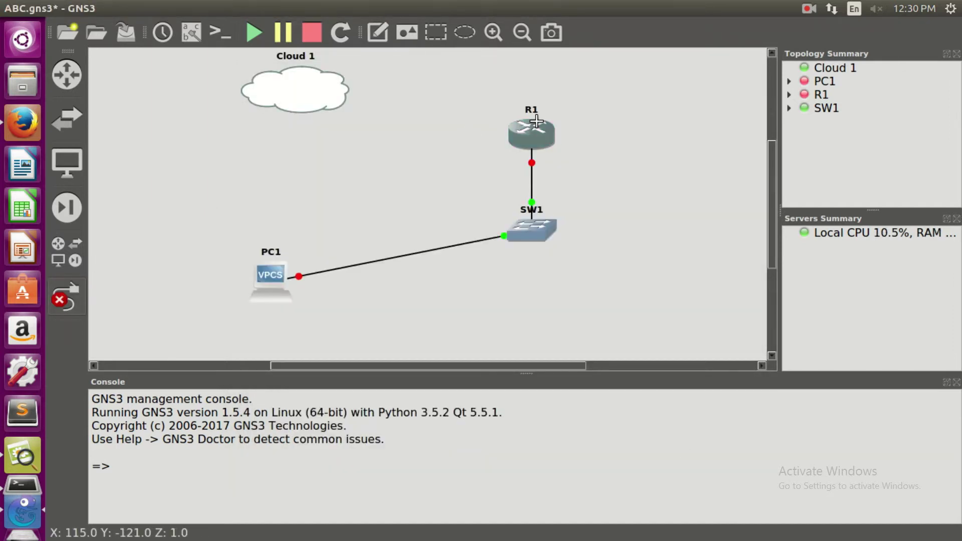
click(538, 129)
click(557, 152)
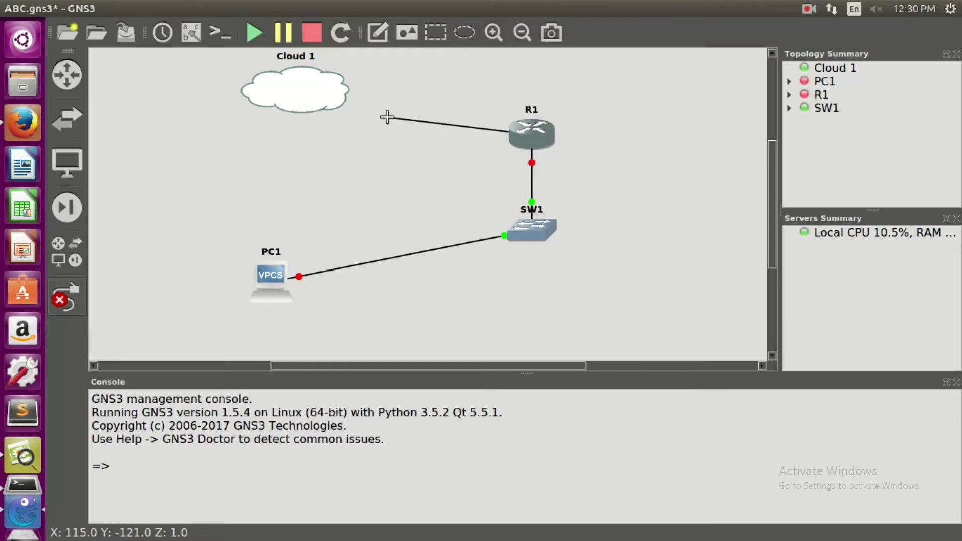
click(329, 87)
click(350, 96)
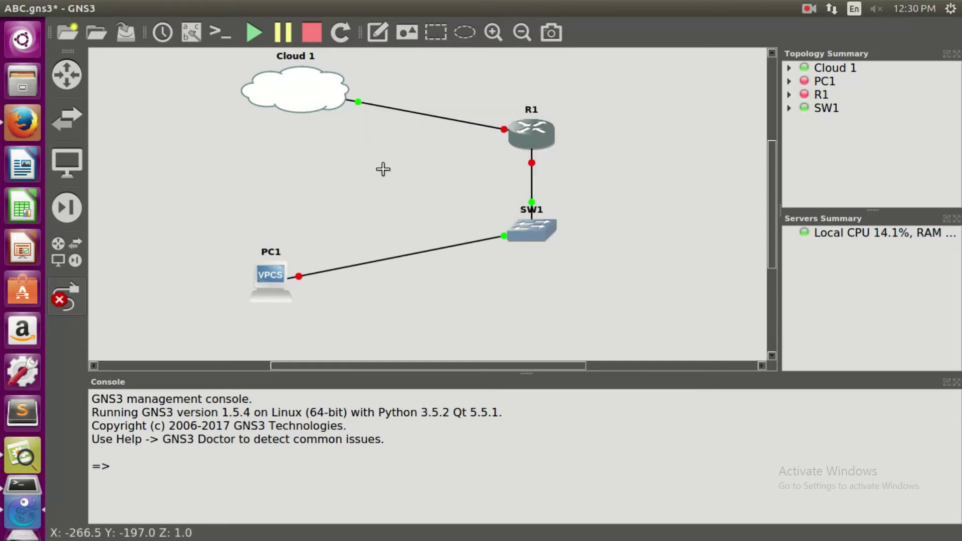
click(255, 34)
right_click(327, 171)
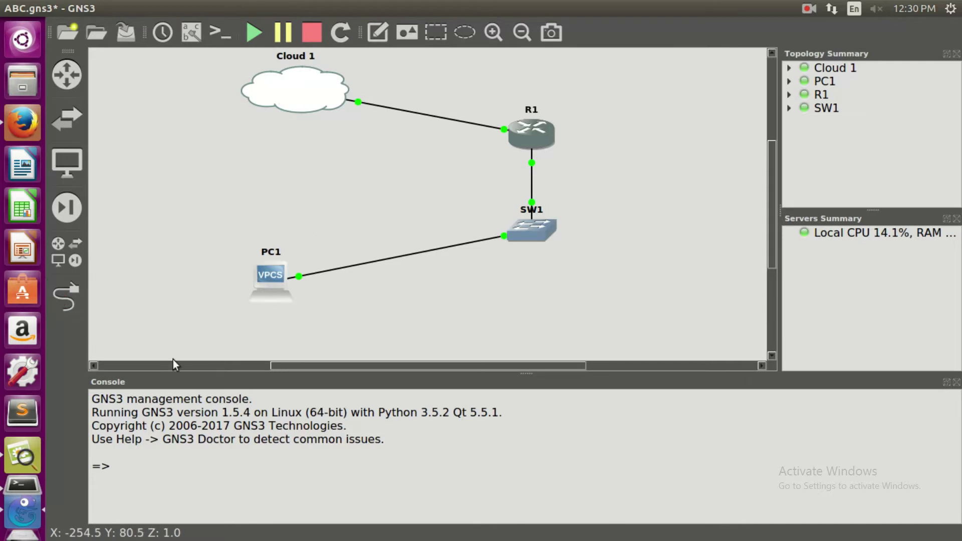
- In PC1's console, run 'ip 192.168.1.2 192.168.1.1 24' to set its address and gateway
right_click(263, 276)
click(335, 101)
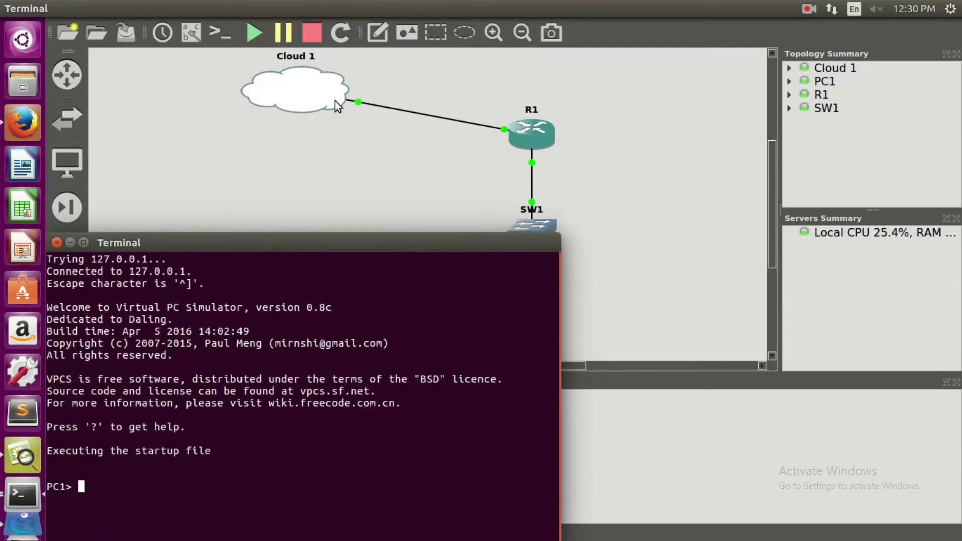
text(ip 192.)
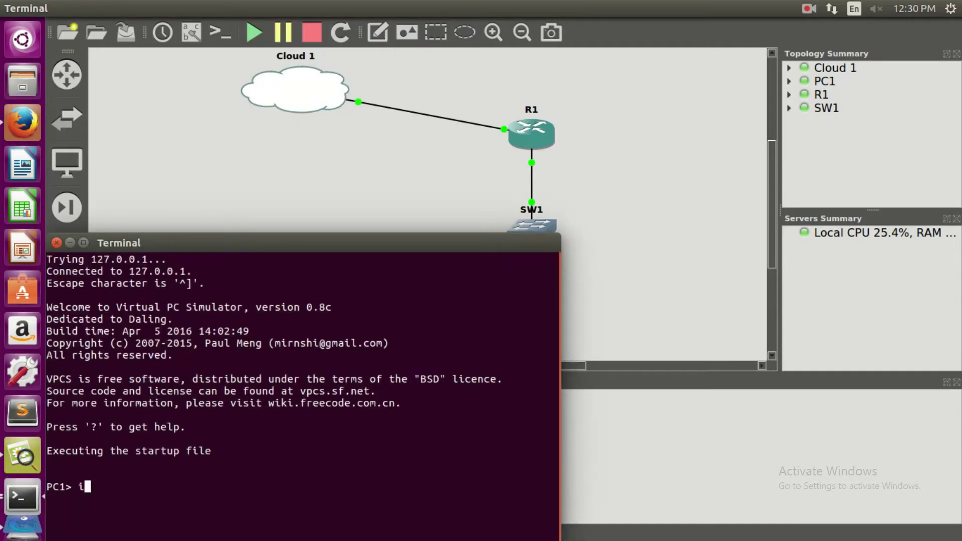
text(168.1.2)
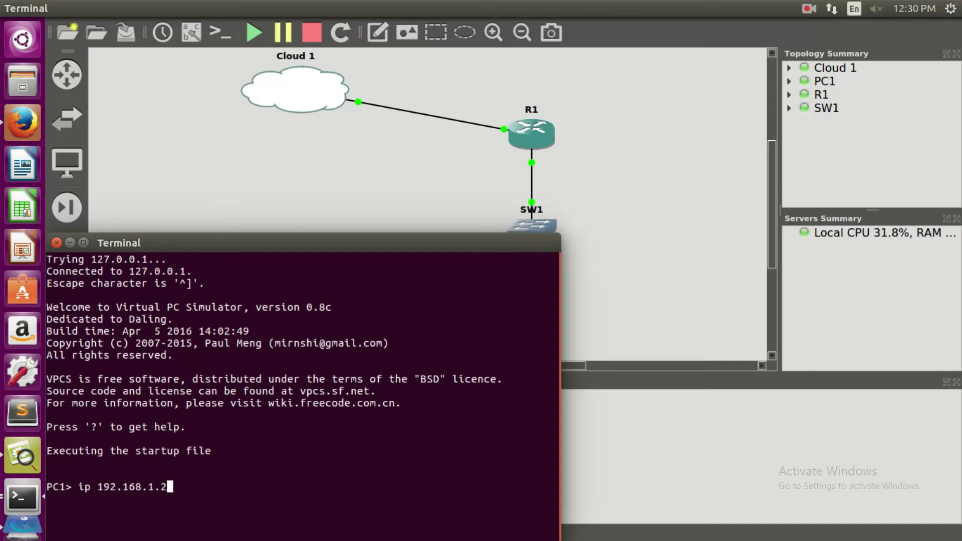
text( 192.168.1.1 24)
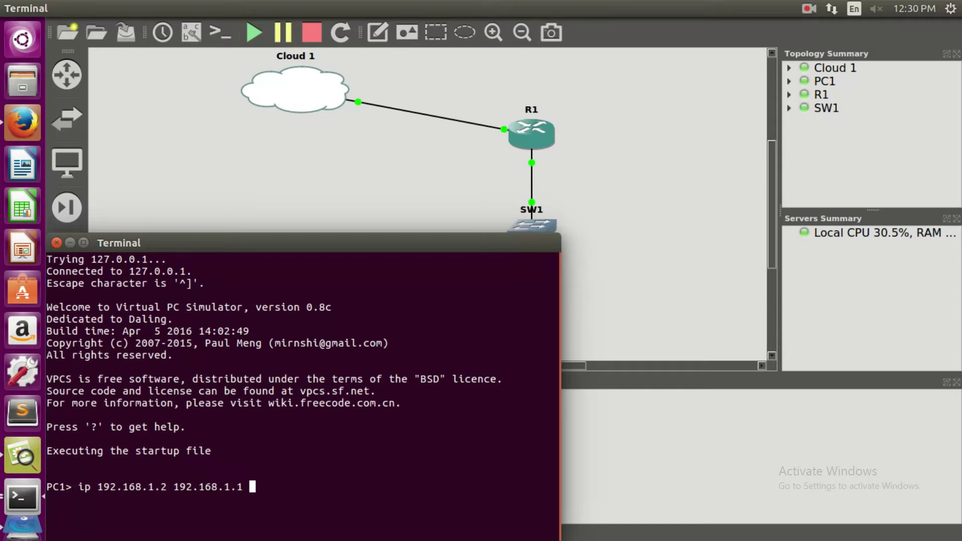
key(Return)
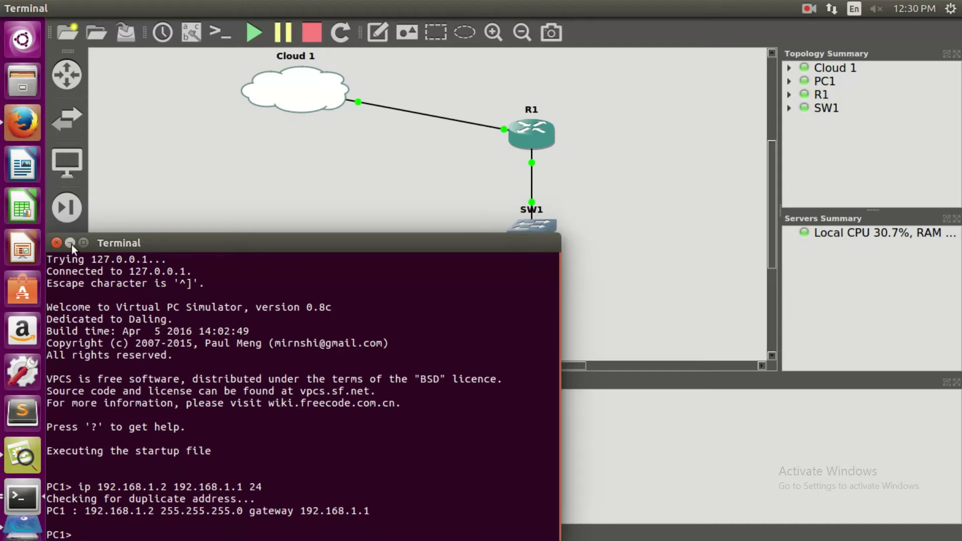
- Close PC1's console, open R1's console, and enter global configuration mode with en and conf t
click(57, 243)
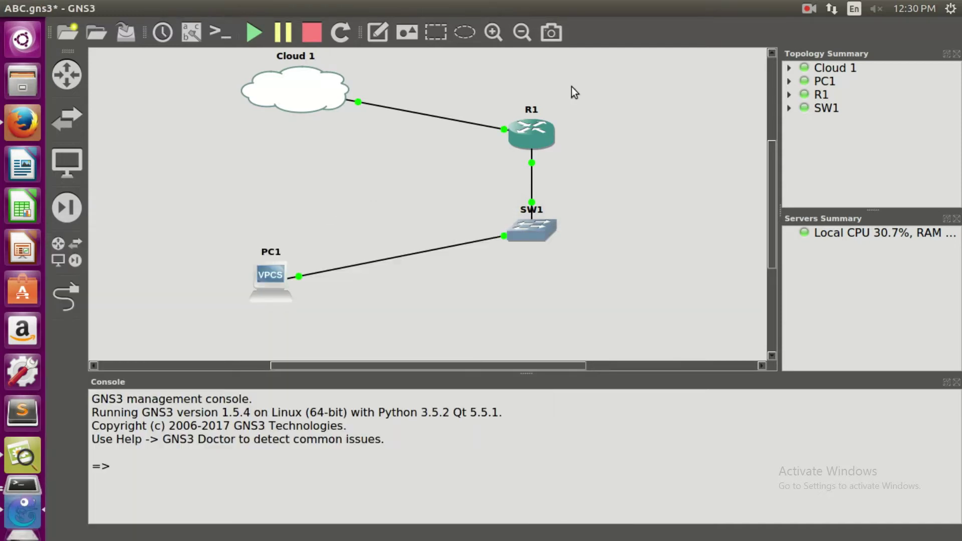
right_click(521, 133)
click(578, 217)
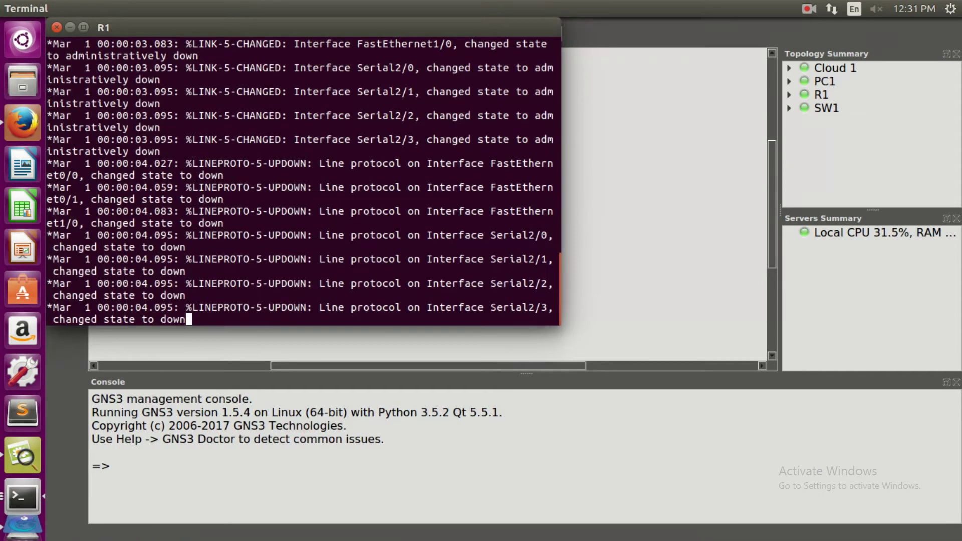
key(Return)
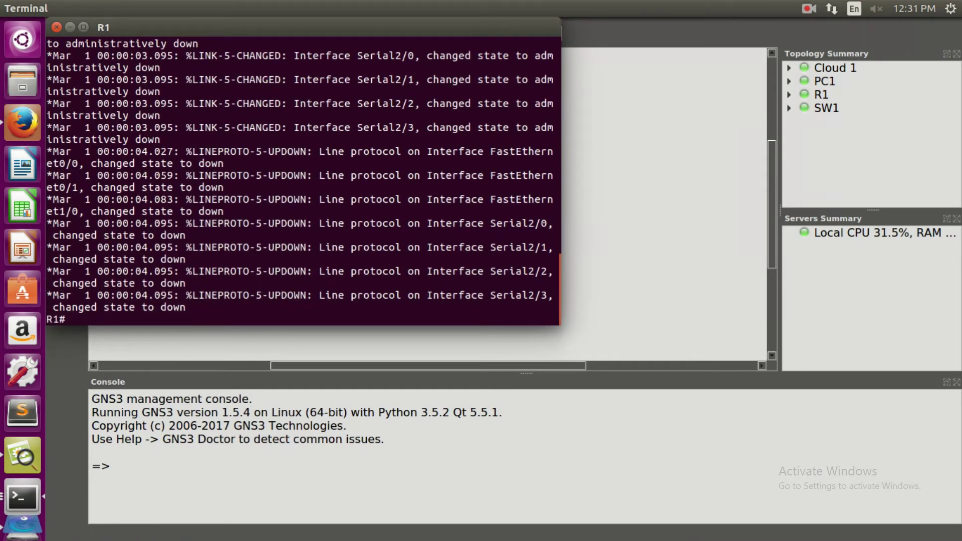
text(en)
key(Return)
text(conf t)
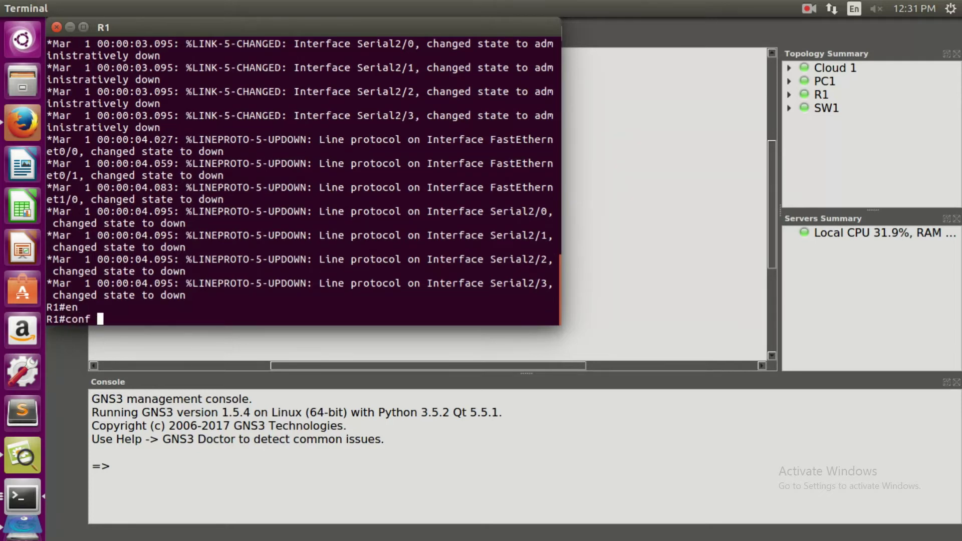
key(Return)
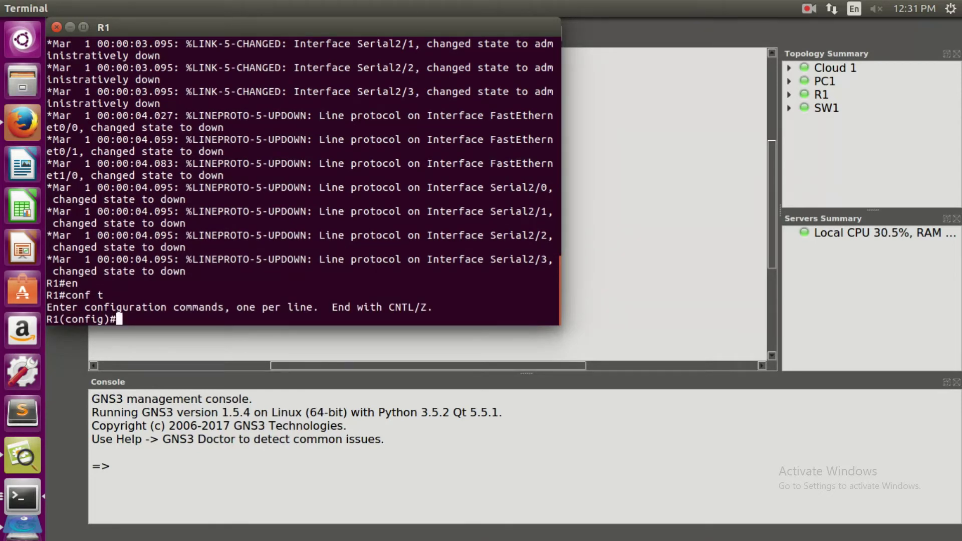
- Give interface f0/0 address 192.168.1.1 255.255.255.0 and enable it with no shutdown
text(int f0/0)
key(Return)
text(ip )
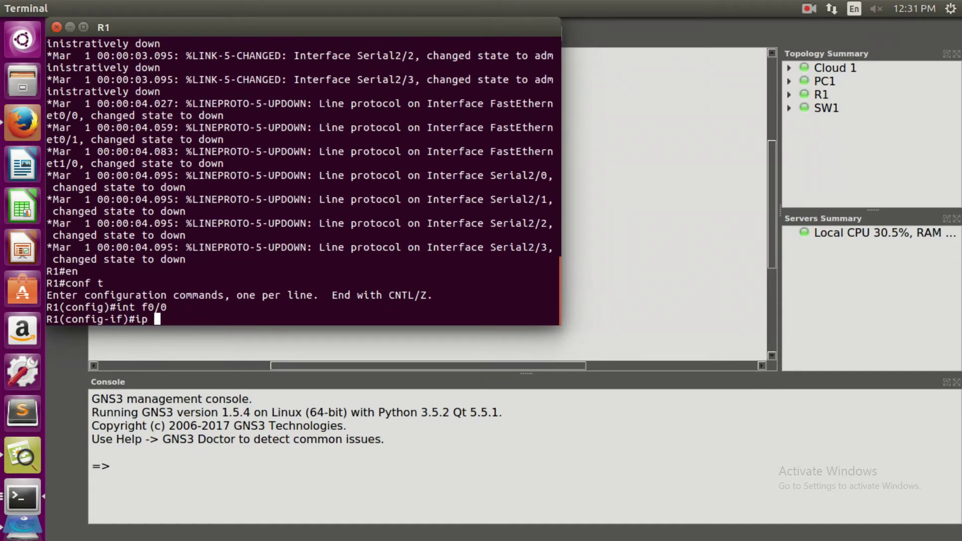
text(add 192.168.1.1 )
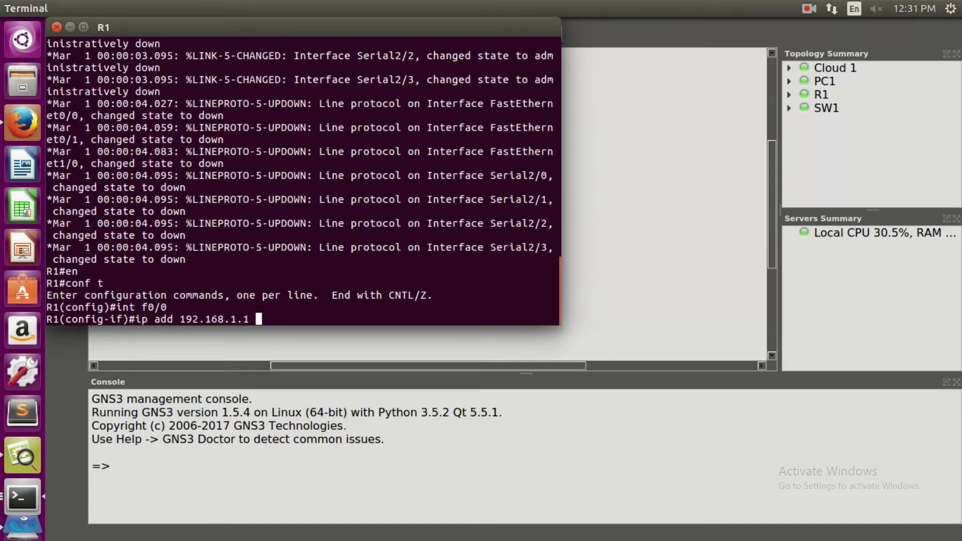
text(255.255.255.0)
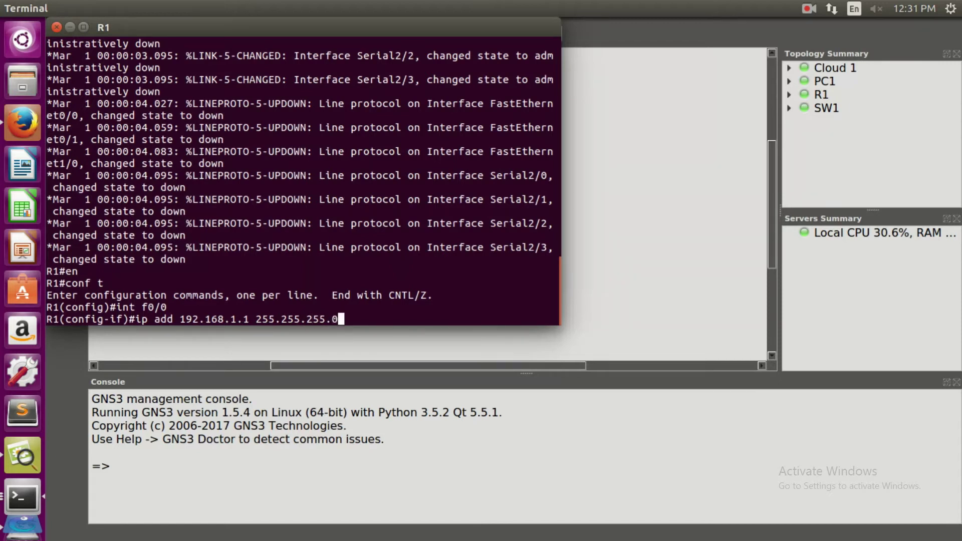
key(Return)
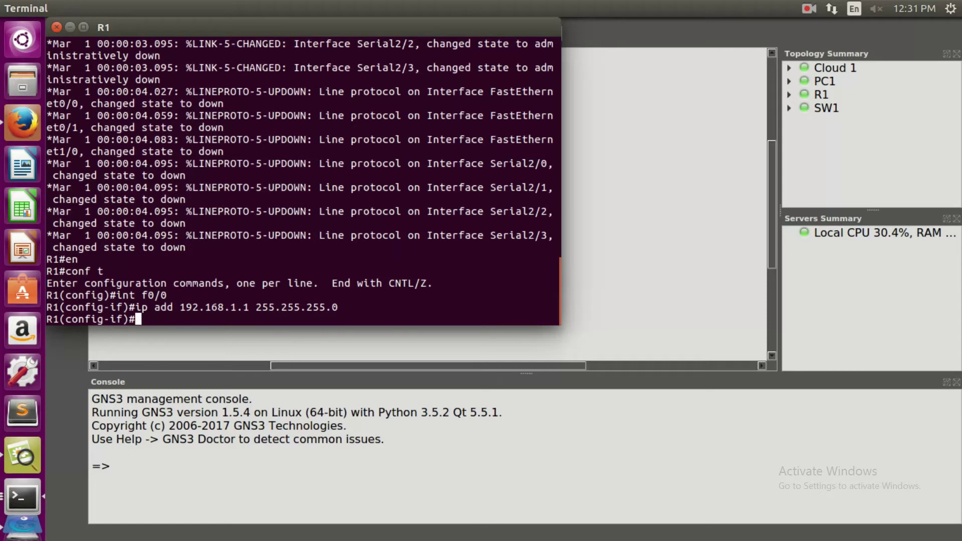
text(no shutd)
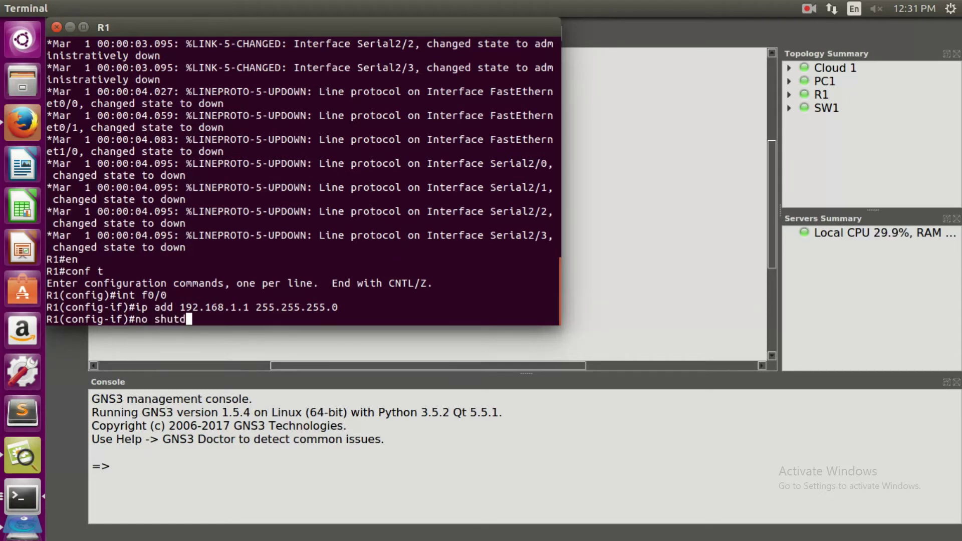
text(own)
key(Return)
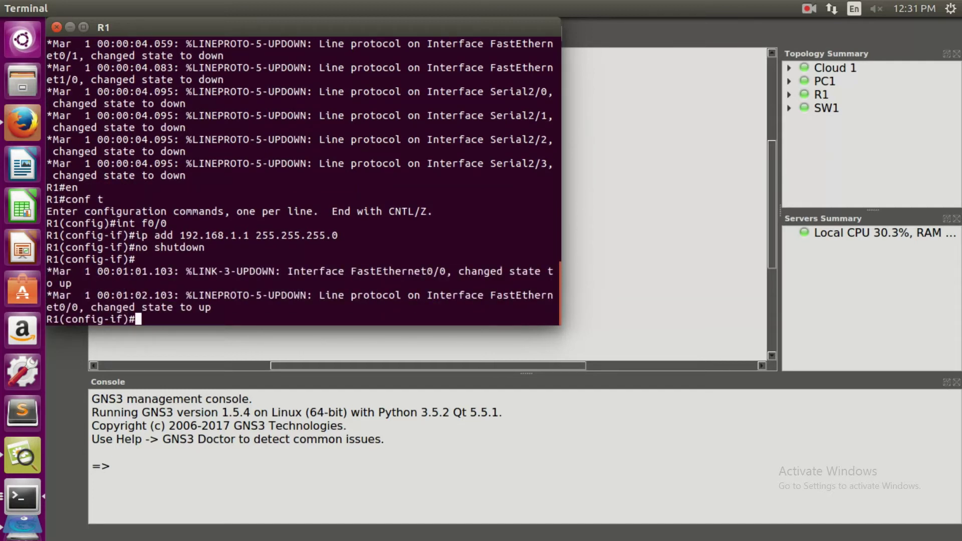
- Exit configuration mode twice and run 'sh ip int b' to verify FastEthernet0/0 at 192.168.1.1
text(exit)
key(Return)
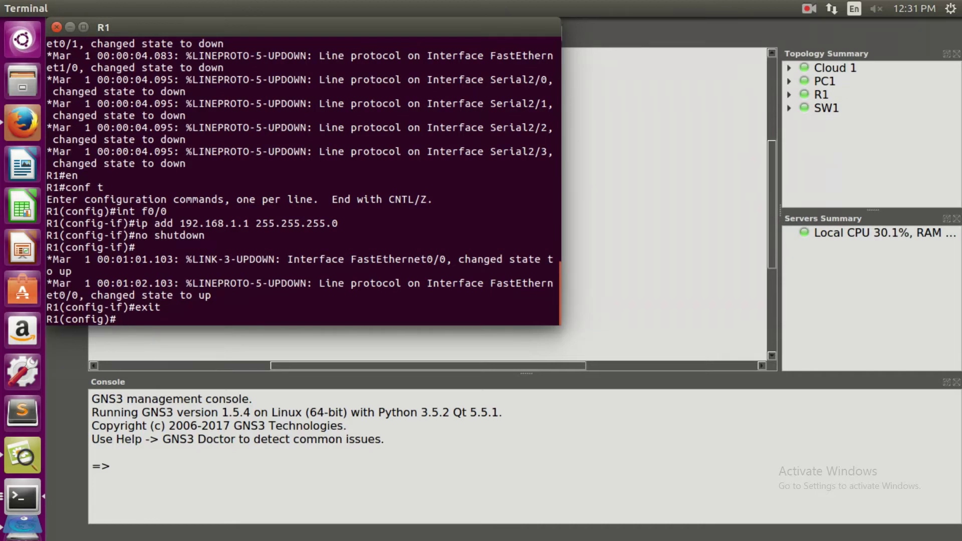
text(exit)
key(Return)
text(s)
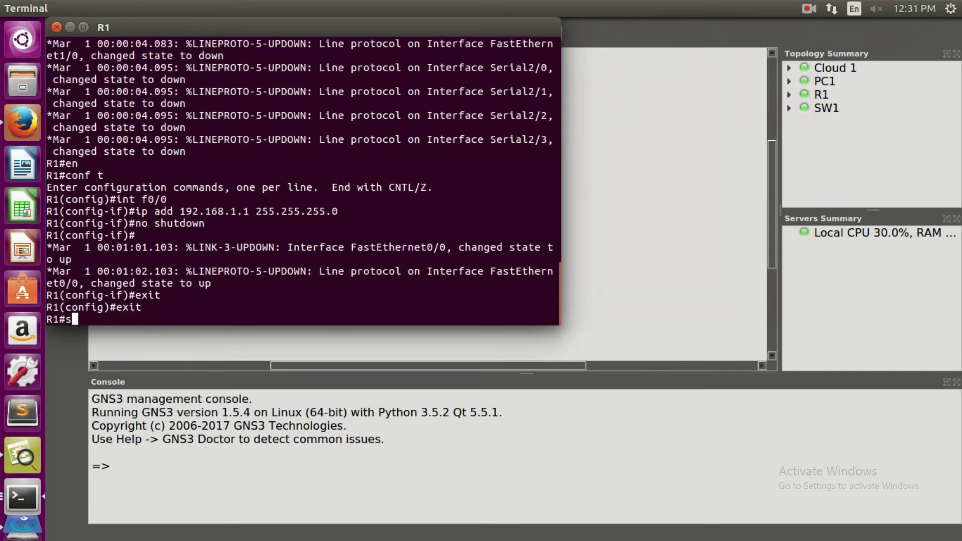
text(h )
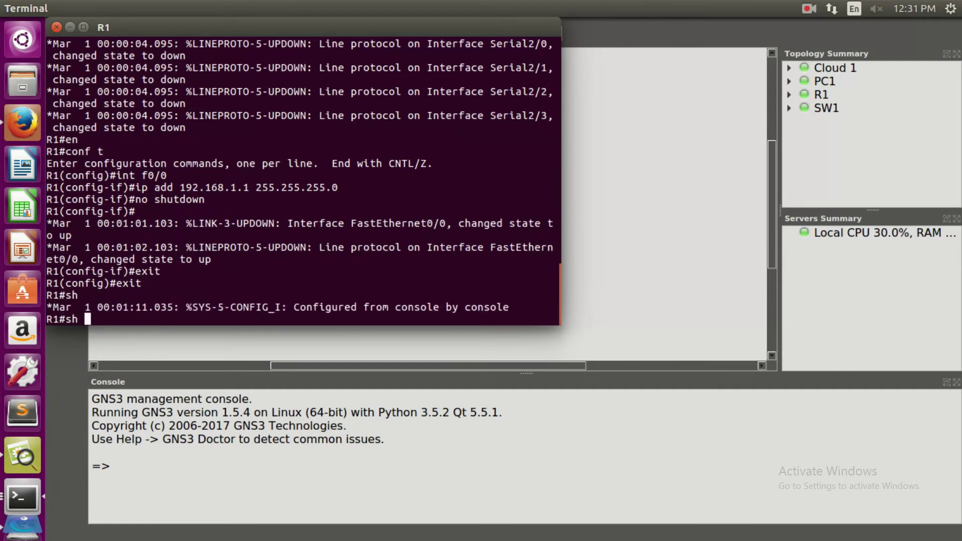
text(ip int b)
key(Return)
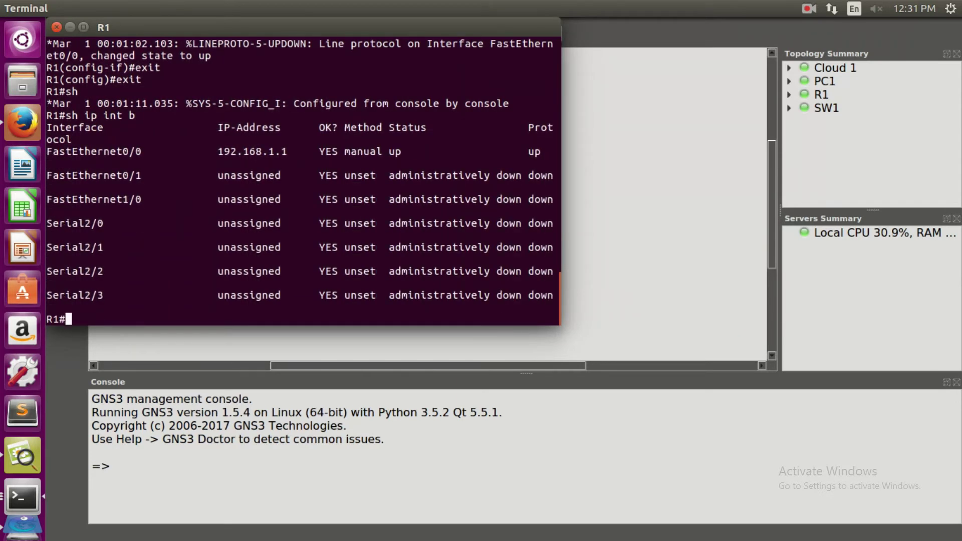
text(conf t)
- Set int f0/1 to 'ip add dhcp' with no shutdown, leasing 192.168.42.184 from the cloud
key(Return)
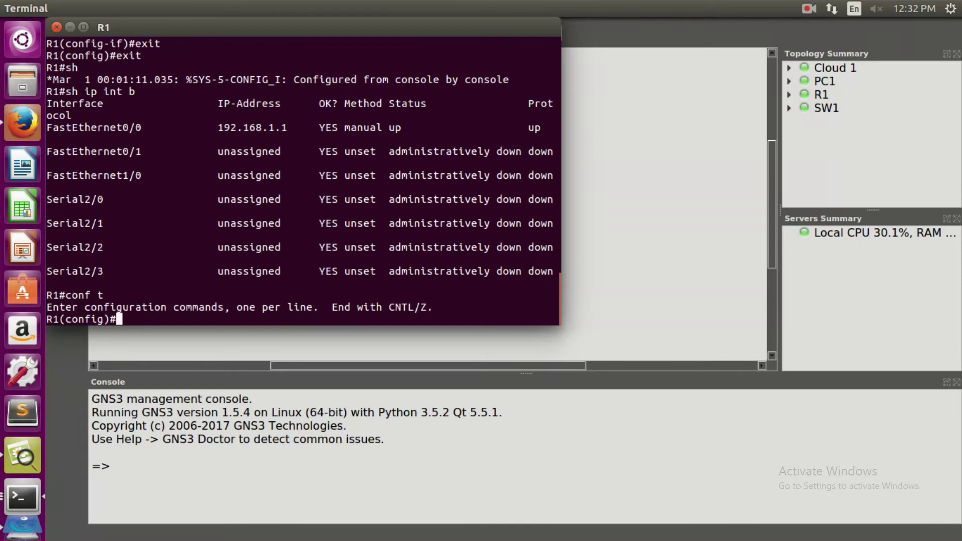
text(int f0/1)
key(Return)
text(i)
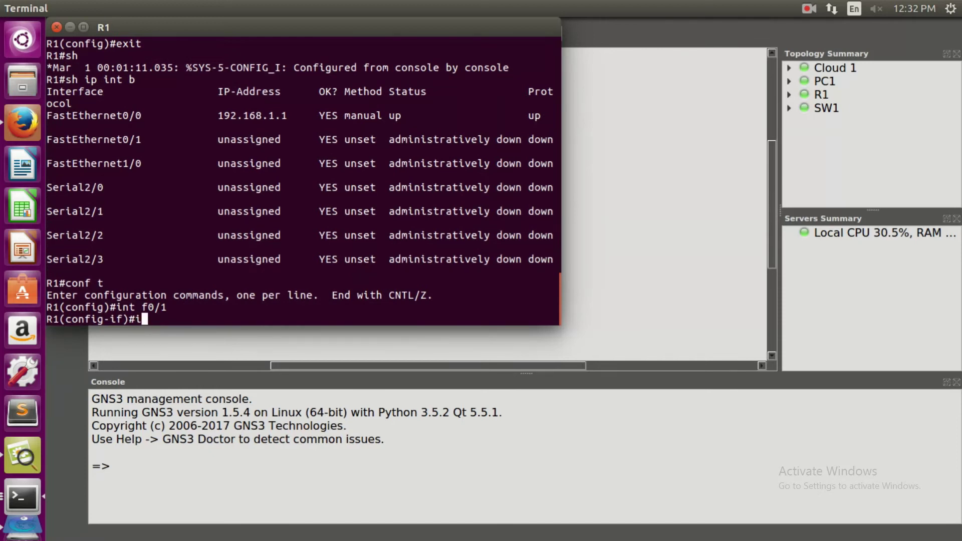
text(p add dhcp)
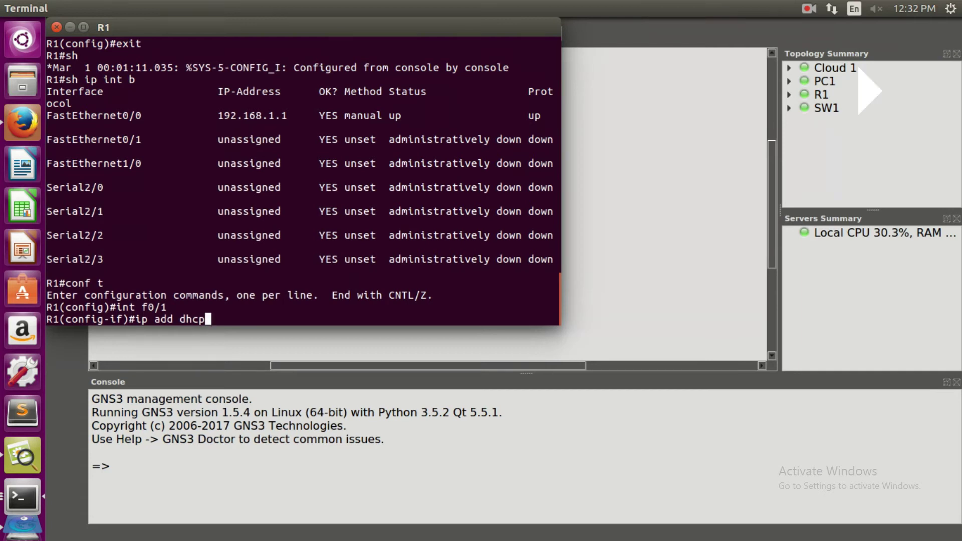
key(Return)
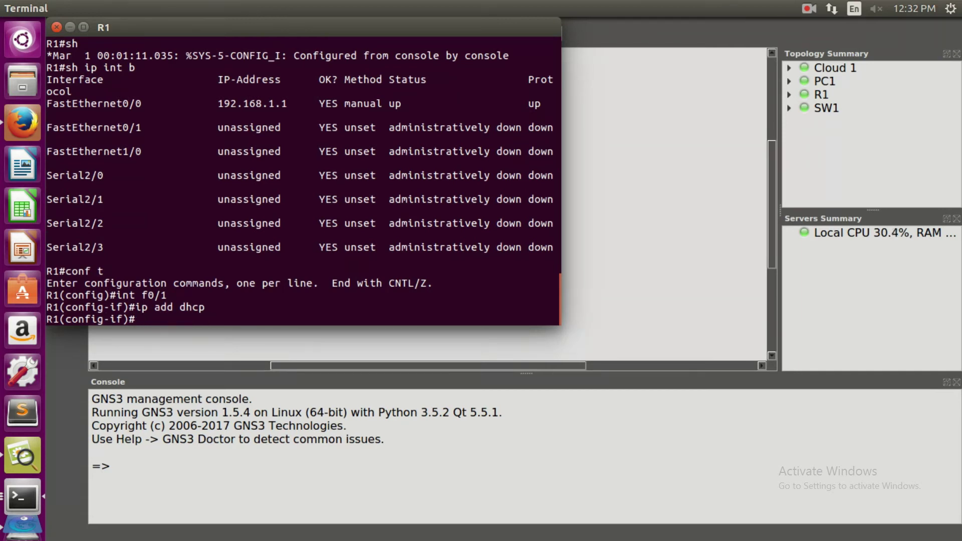
text(no shutdown)
key(Return)
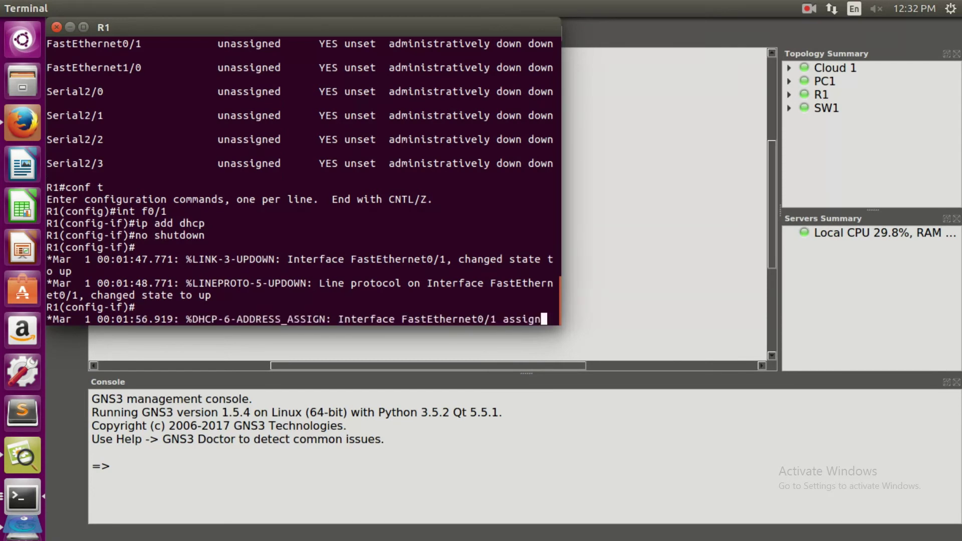
key(Return)
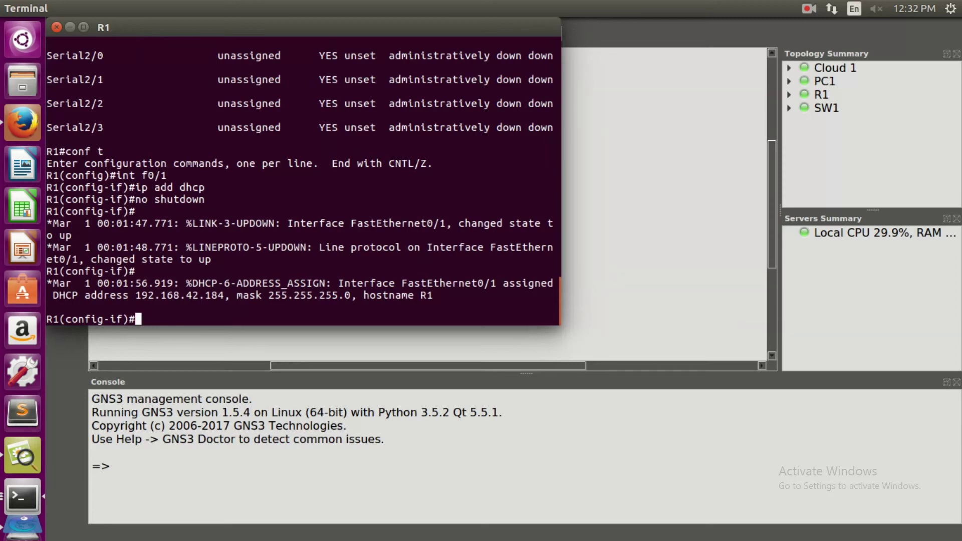
- Exit interface and global configuration modes on R1, back to the privileged prompt
text(exit)
key(Return)
text(exit)
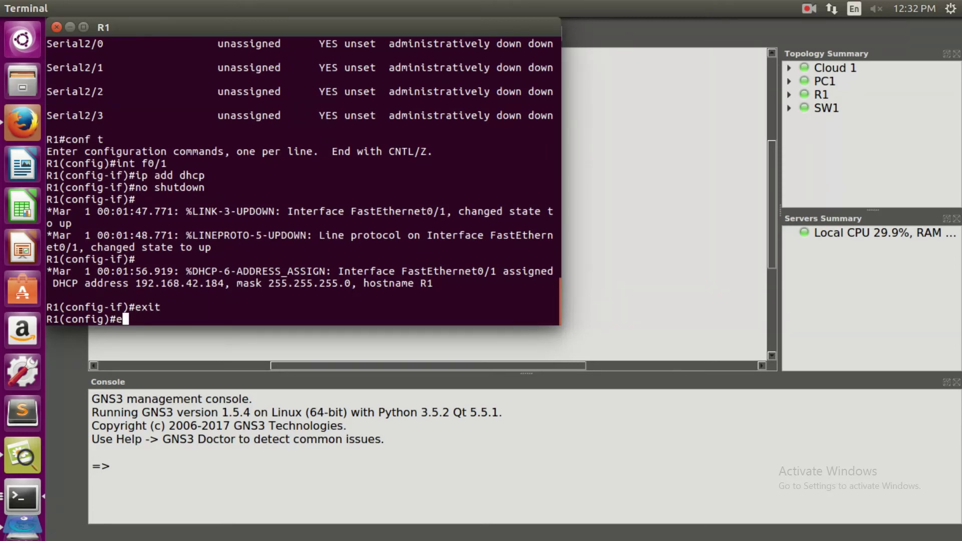
key(Return)
- Enable 'ip domain-lookup' in R1's global configuration, then exit to the R1# prompt
text(c)
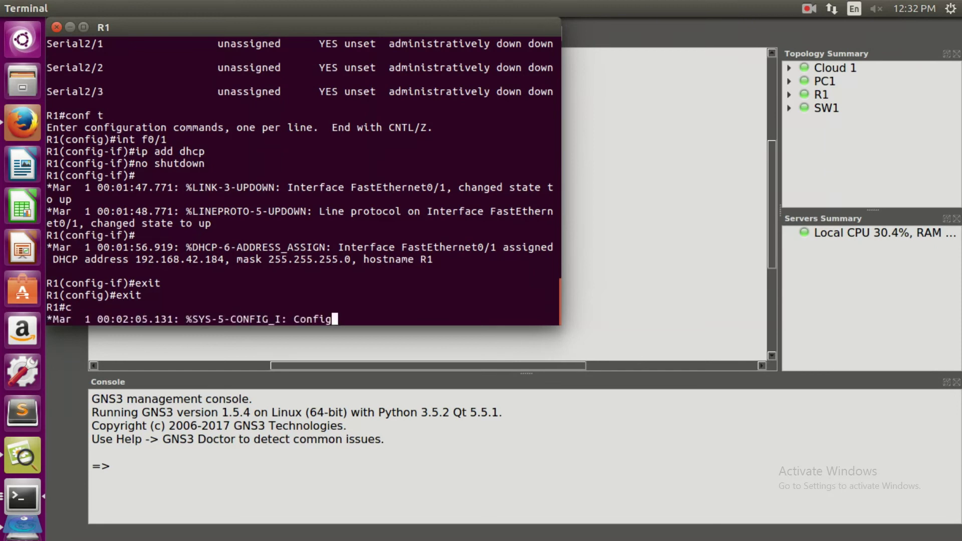
text(onf t)
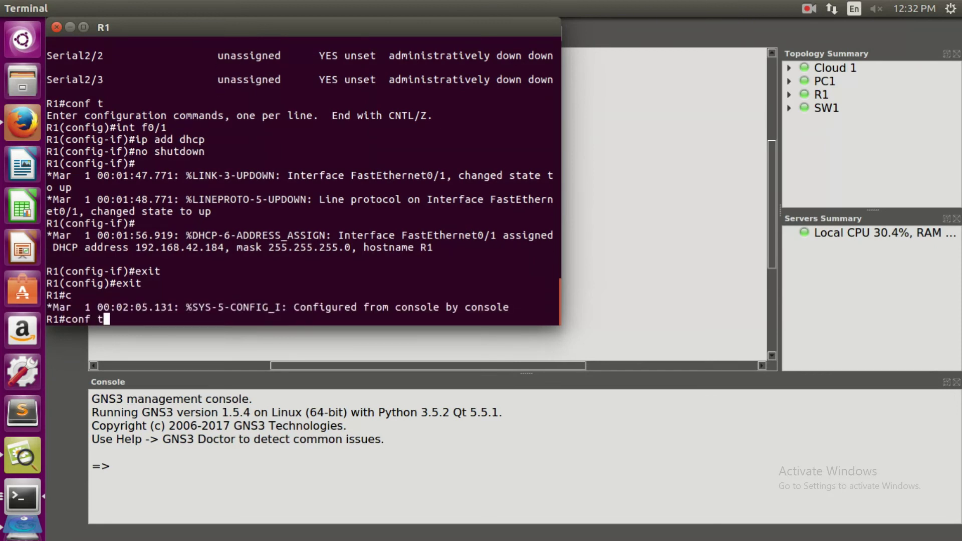
key(Return)
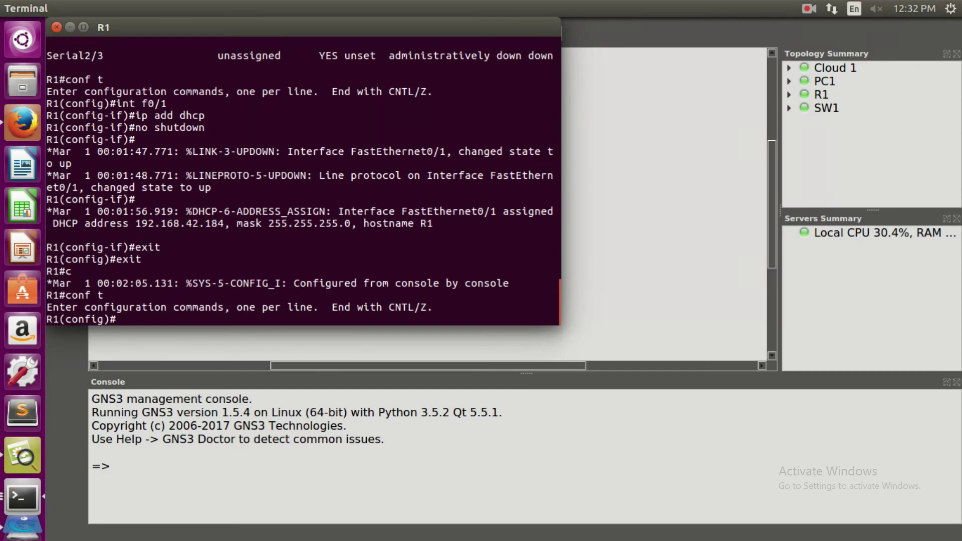
text(i)
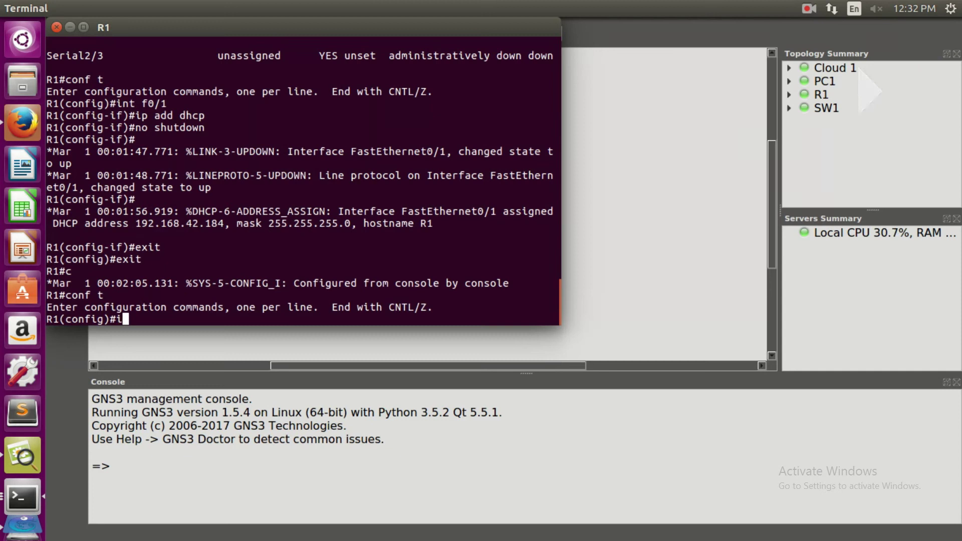
text(p do)
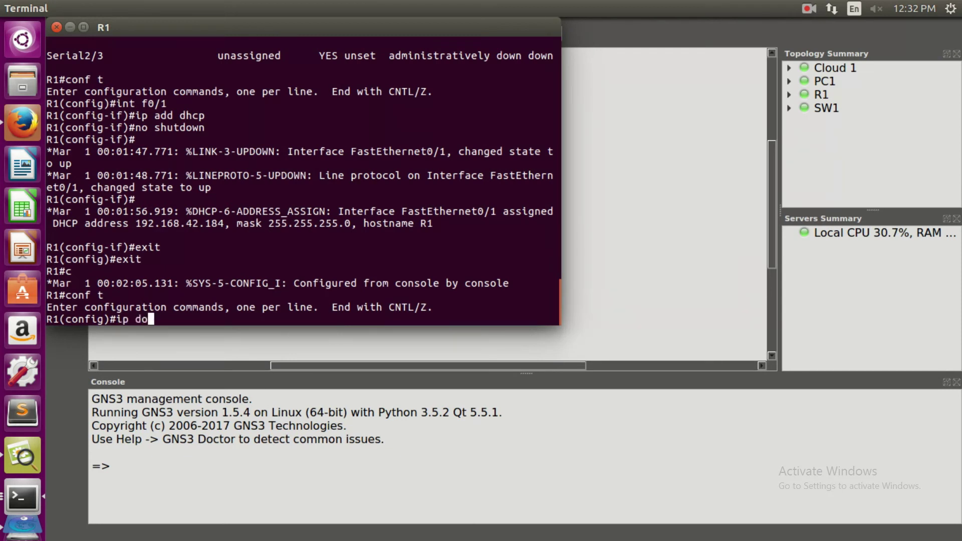
text(main-lookup)
key(Return)
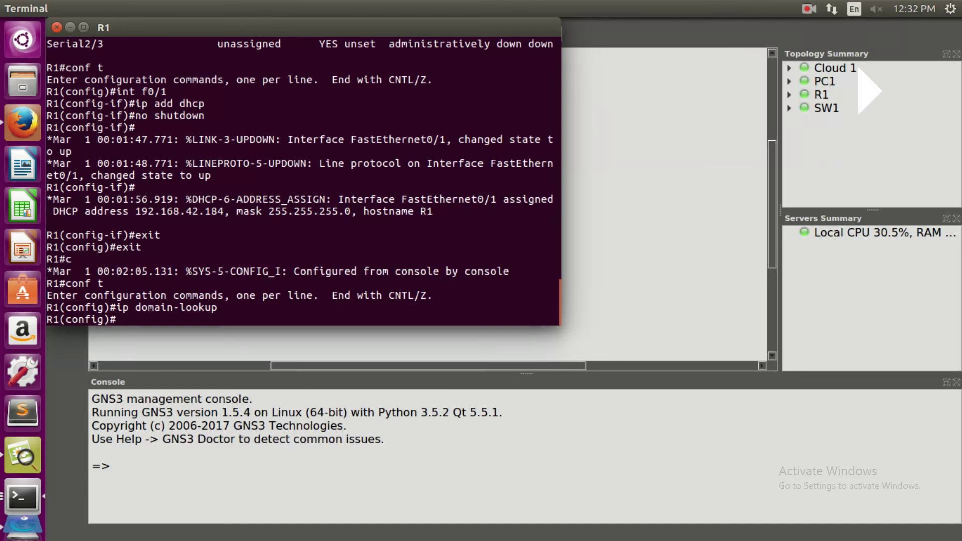
text(exit)
key(Return)
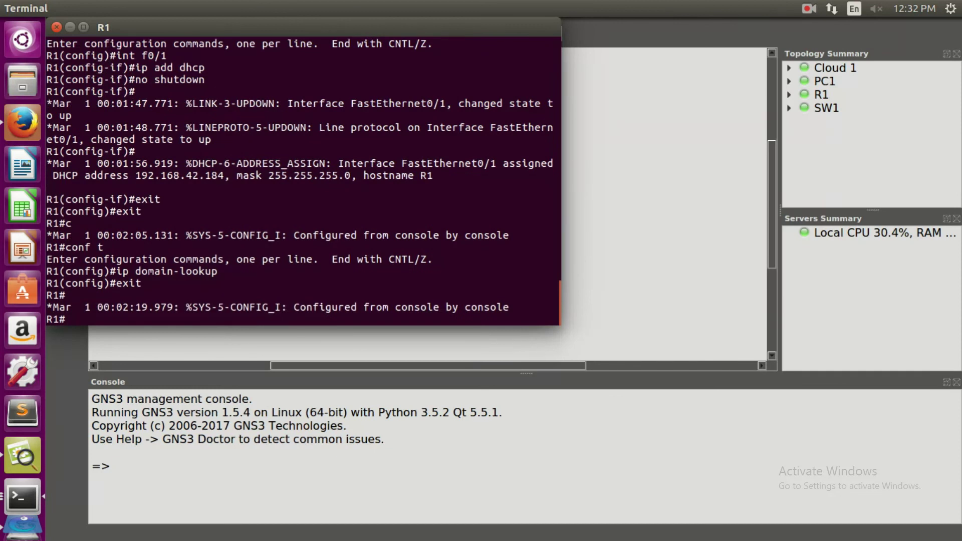
text(p)
text(in)
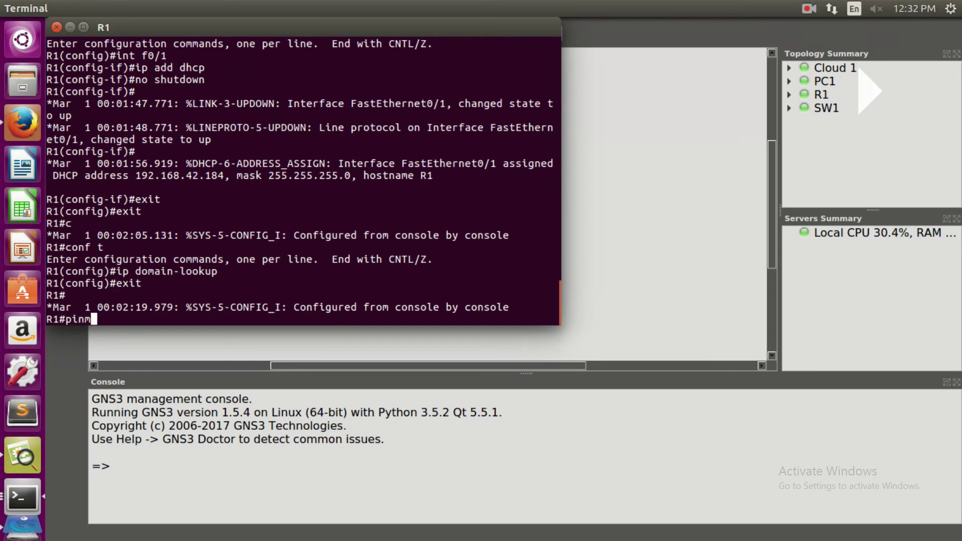
text(g )
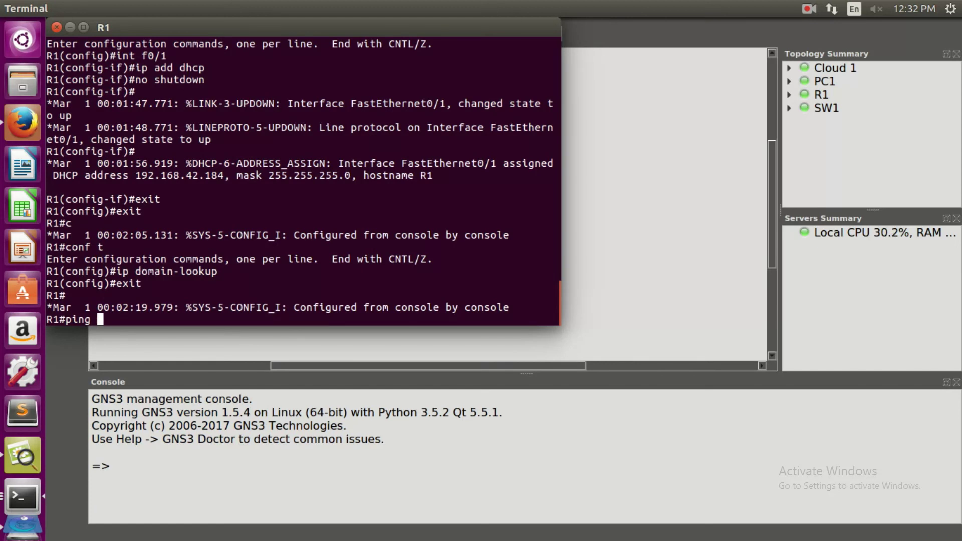
text(www.google.com)
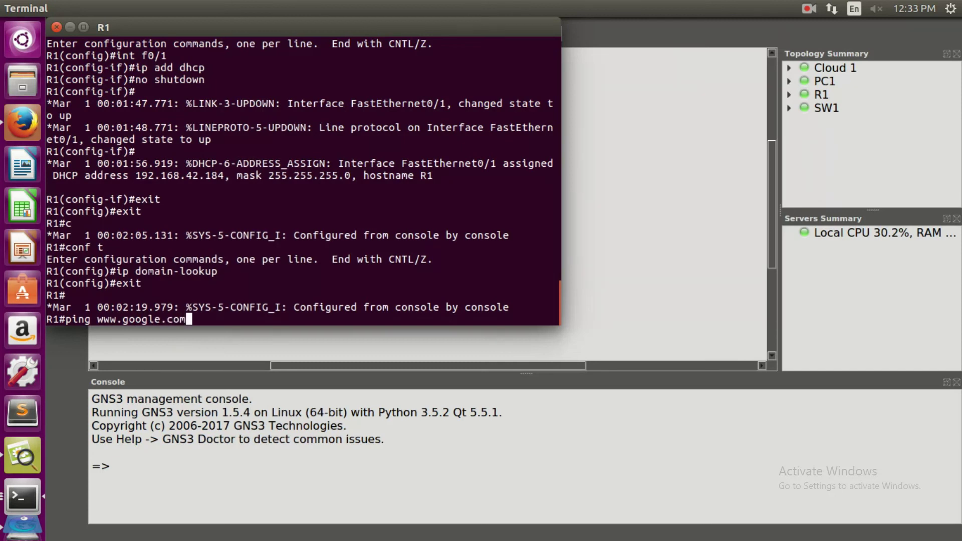
key(Return)
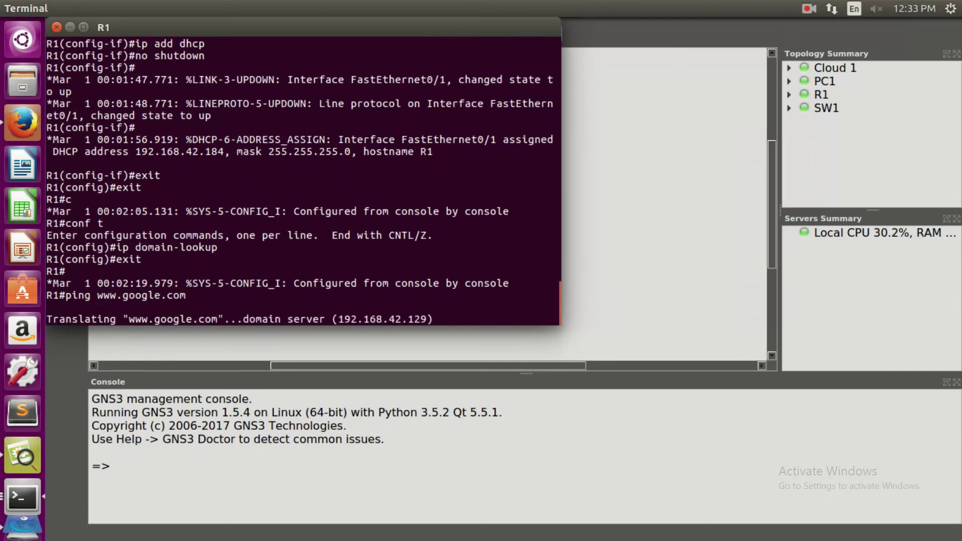